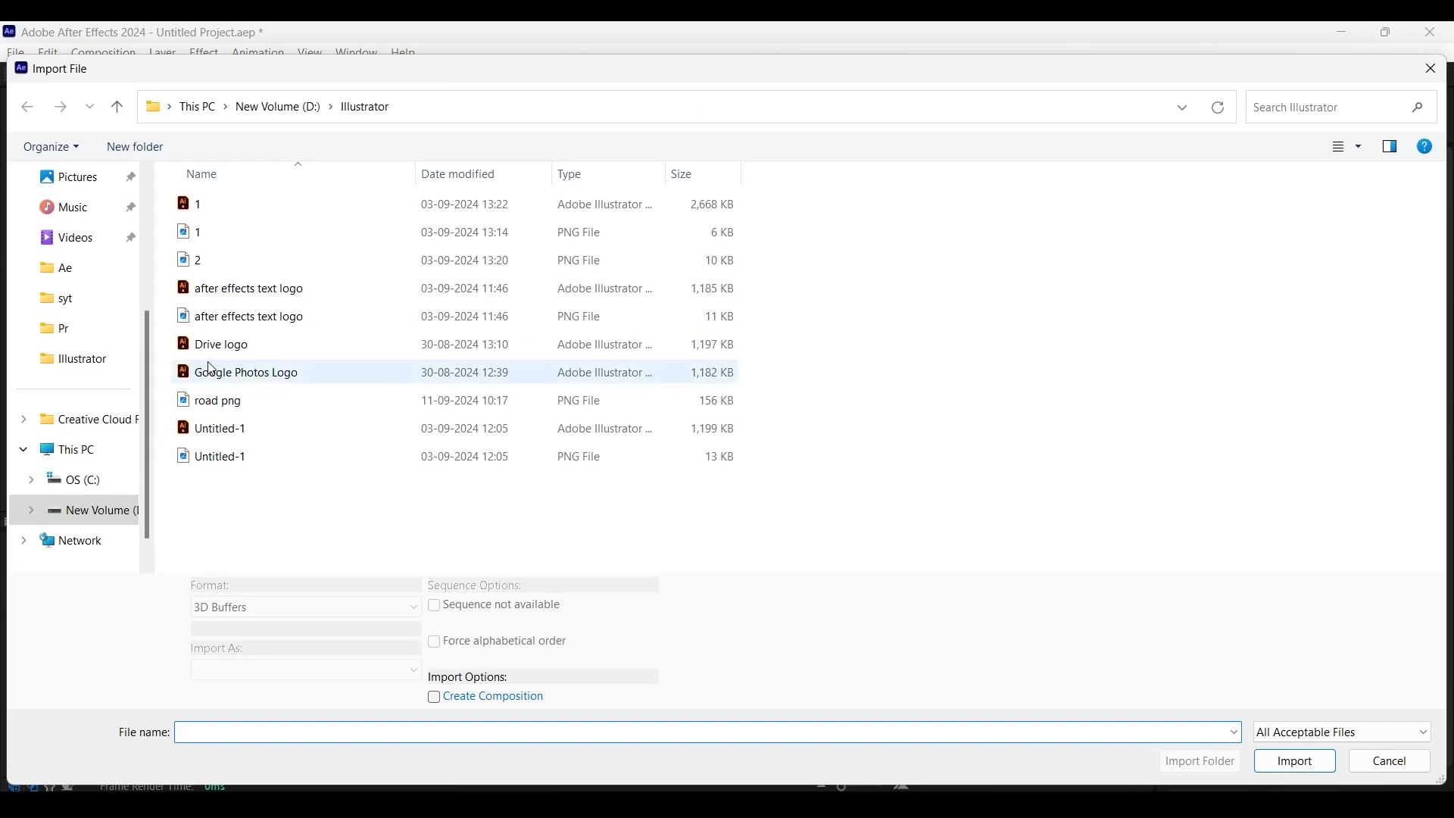
Import the road png image from the Illustrator folder as footage and add it to Comp 1
{"action": "left_click", "coordinate": [283, 402]}
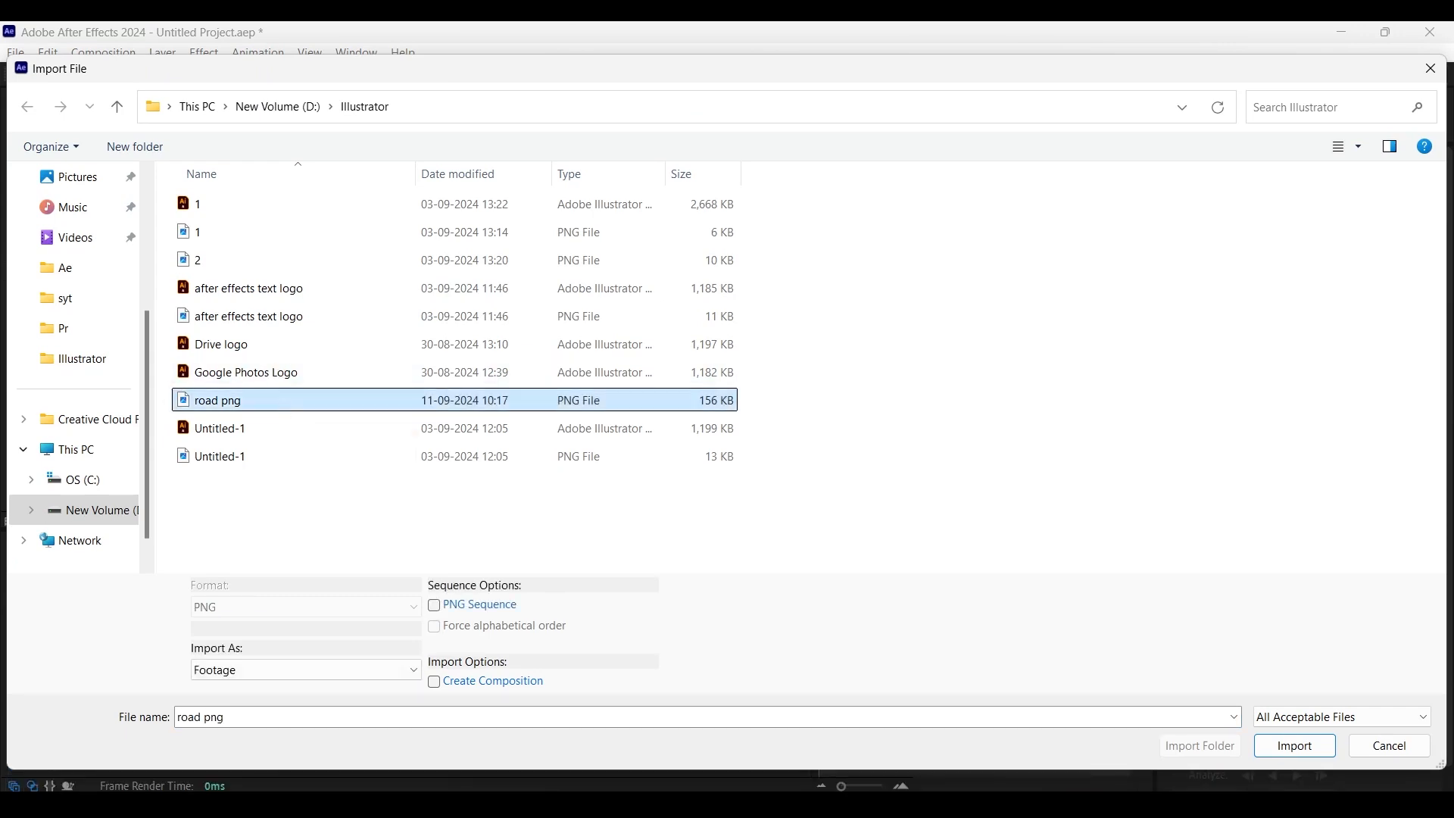
{"action": "left_click", "coordinate": [1297, 746]}
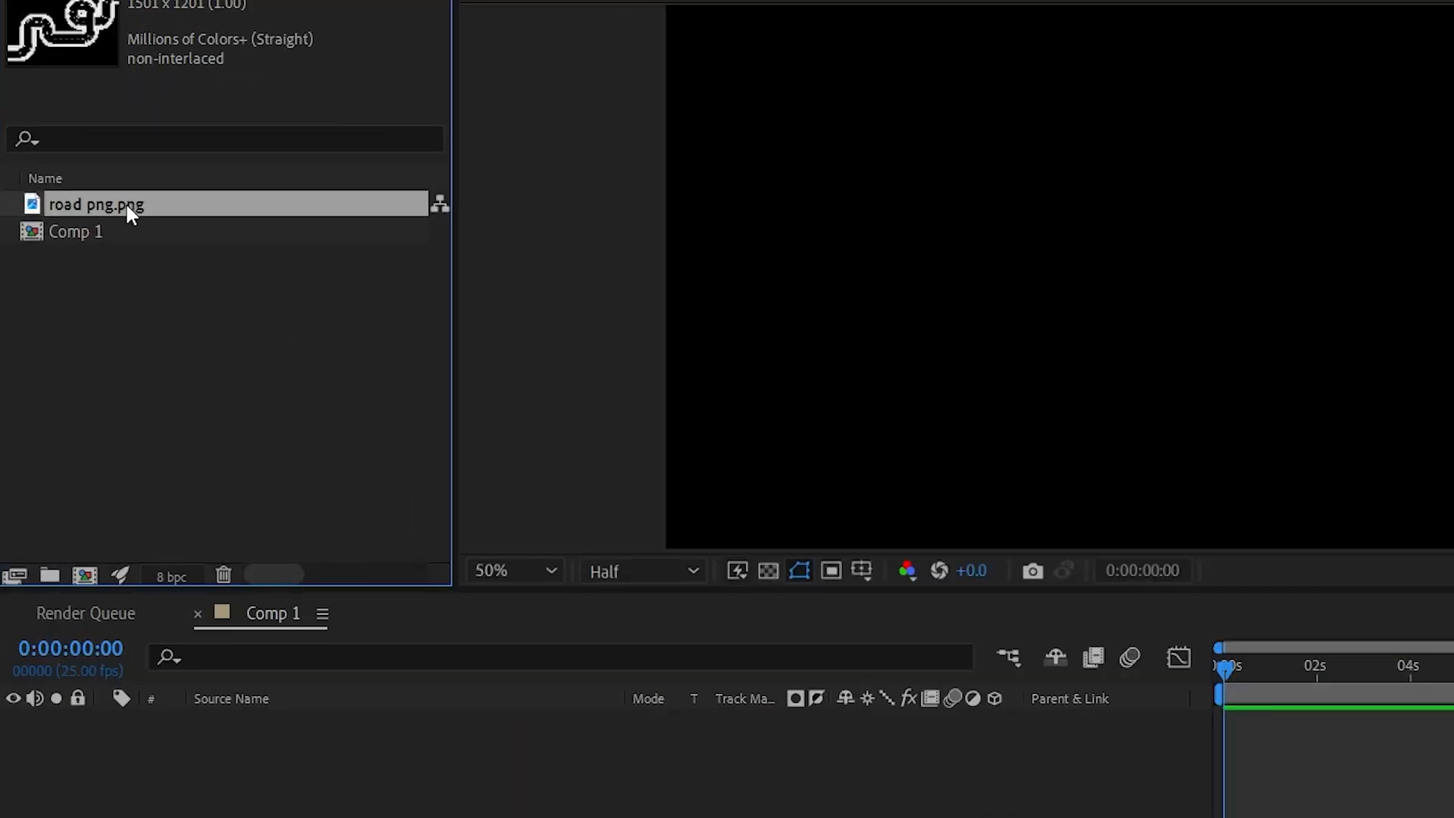
{"action": "left_click_drag", "start_coordinate": [89, 273], "coordinate": [185, 647]}
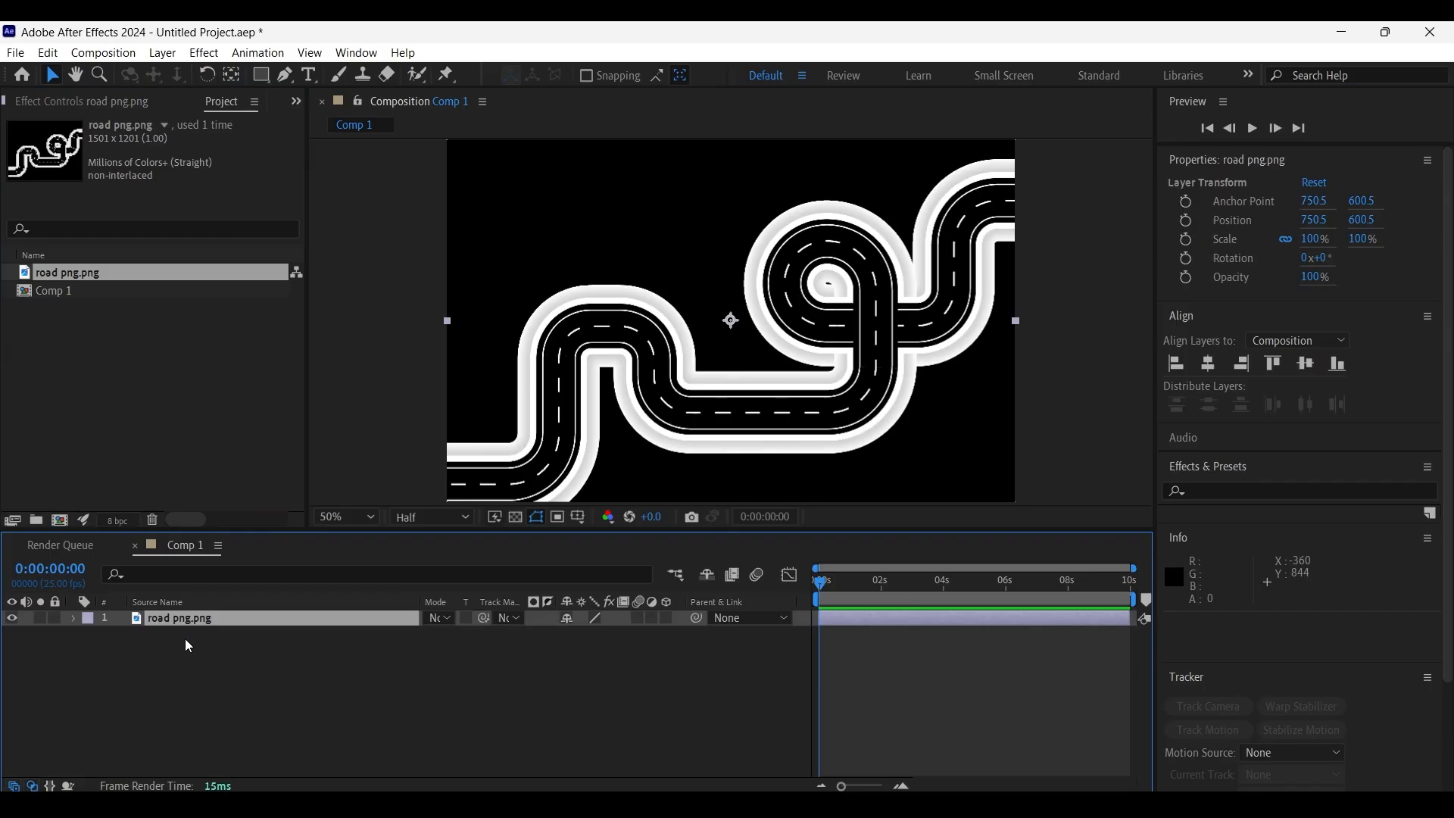
Scale the road png.png layer to 102%
{"action": "key", "text": "comma"}
{"action": "key", "text": "s"}
{"action": "left_click_drag", "start_coordinate": [787, 608], "coordinate": [788, 606]}
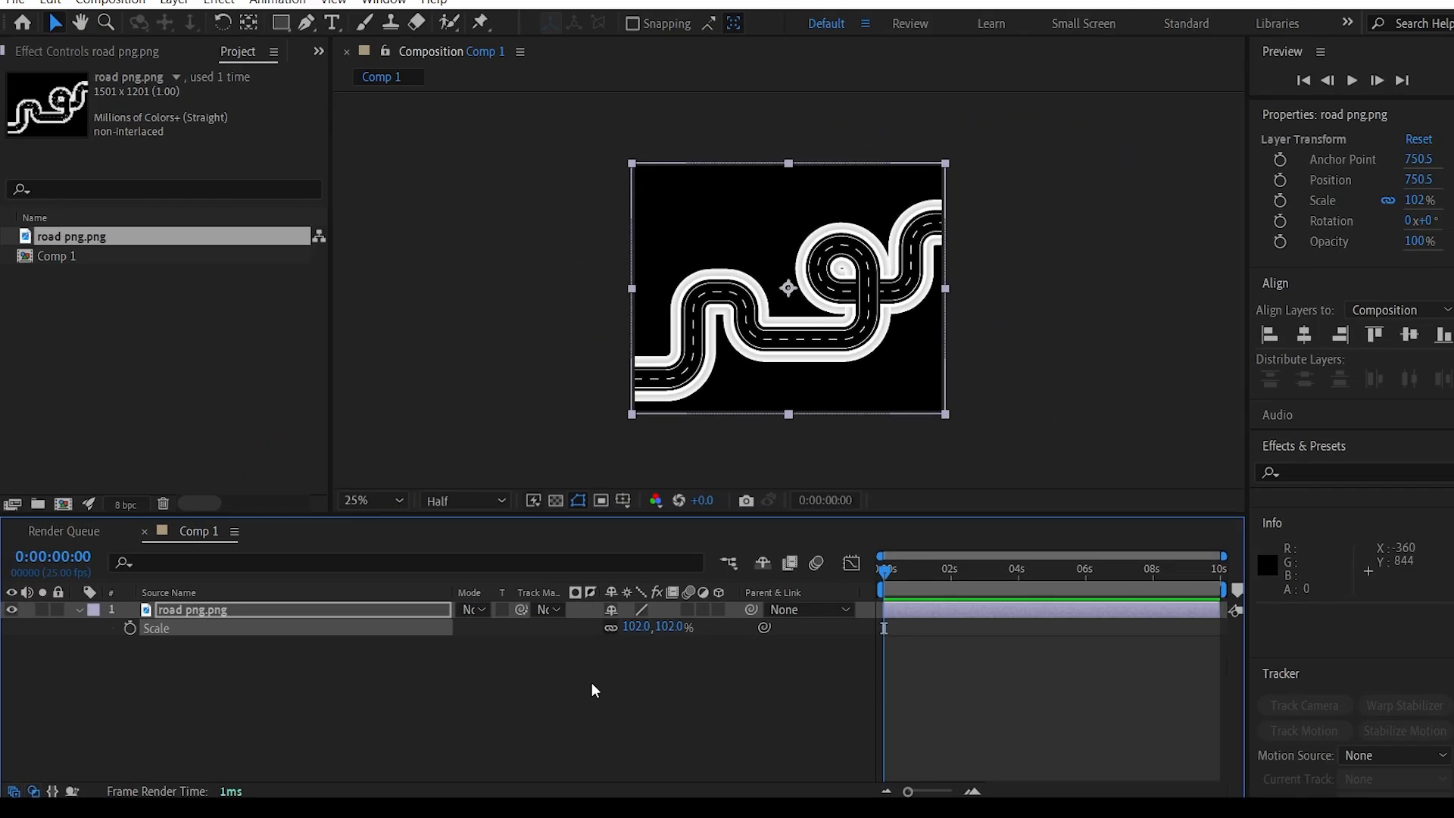
{"action": "key", "text": "s"}
Create a green 1501 x 1201 px solid and place it beneath the road layer as the background
{"action": "right_click", "coordinate": [215, 656]}
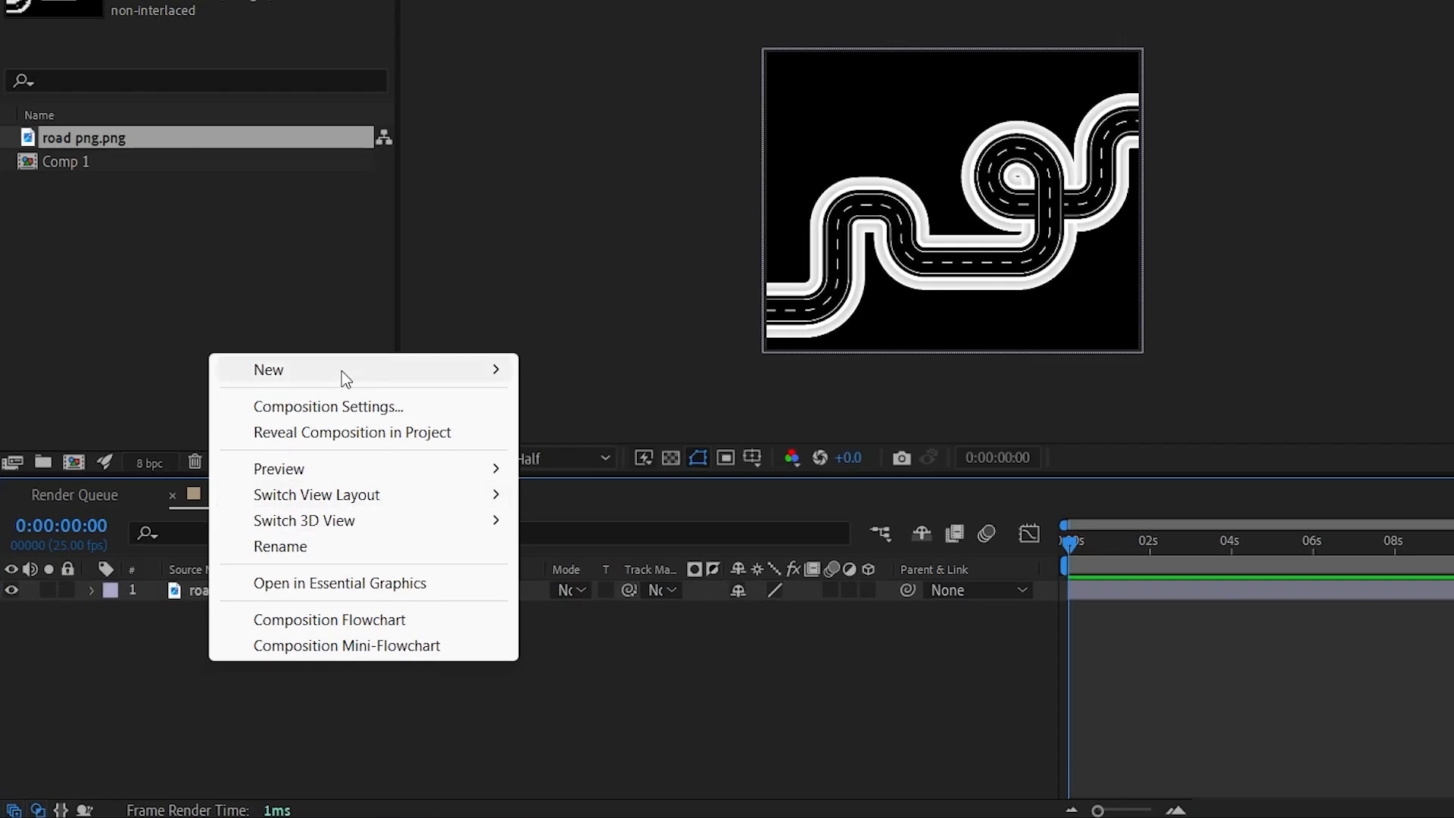
{"action": "mouse_move", "coordinate": [258, 451]}
{"action": "left_click", "coordinate": [463, 508]}
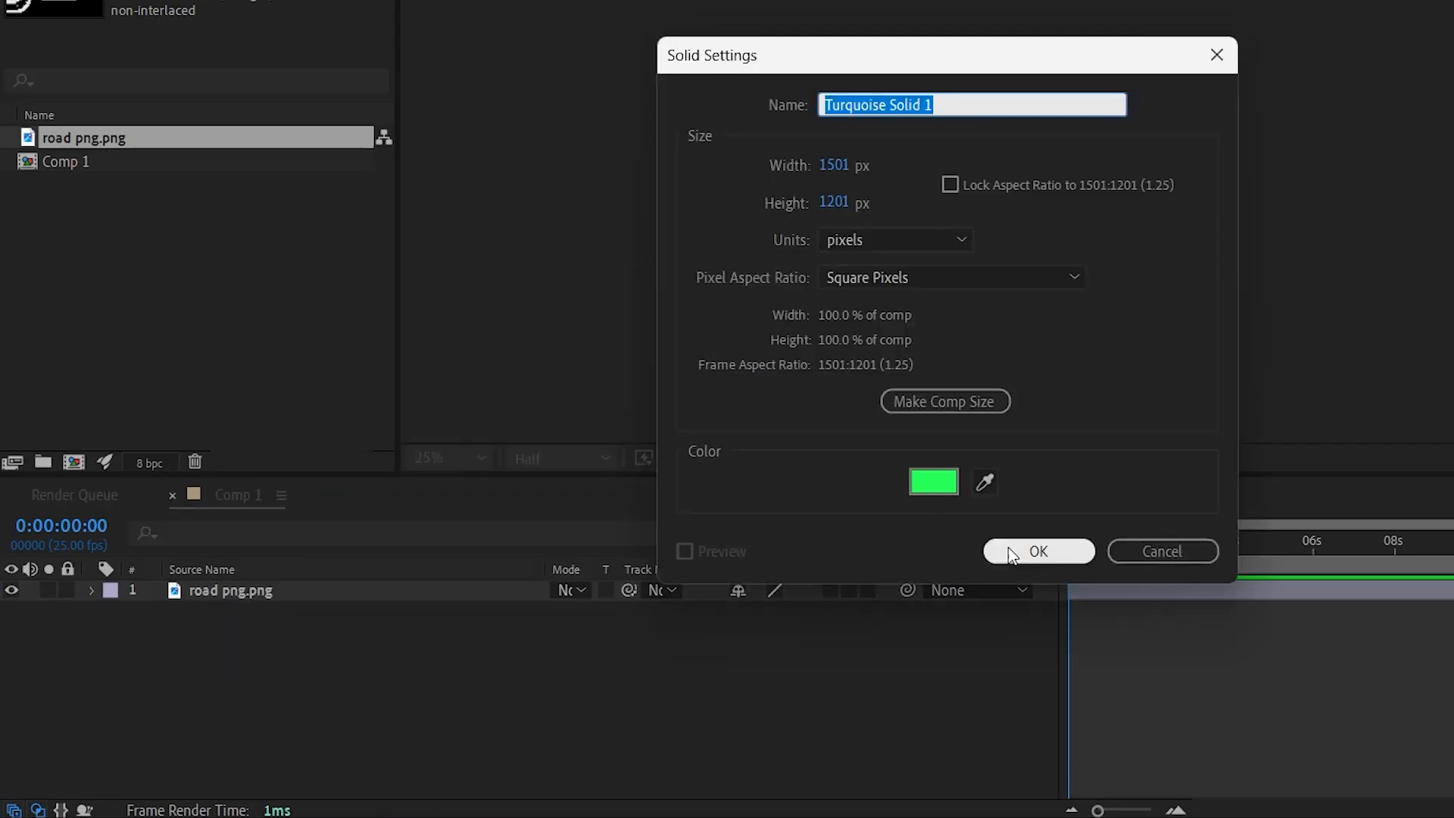
{"action": "left_click", "coordinate": [1038, 550]}
{"action": "left_click_drag", "start_coordinate": [313, 627], "coordinate": [316, 643]}
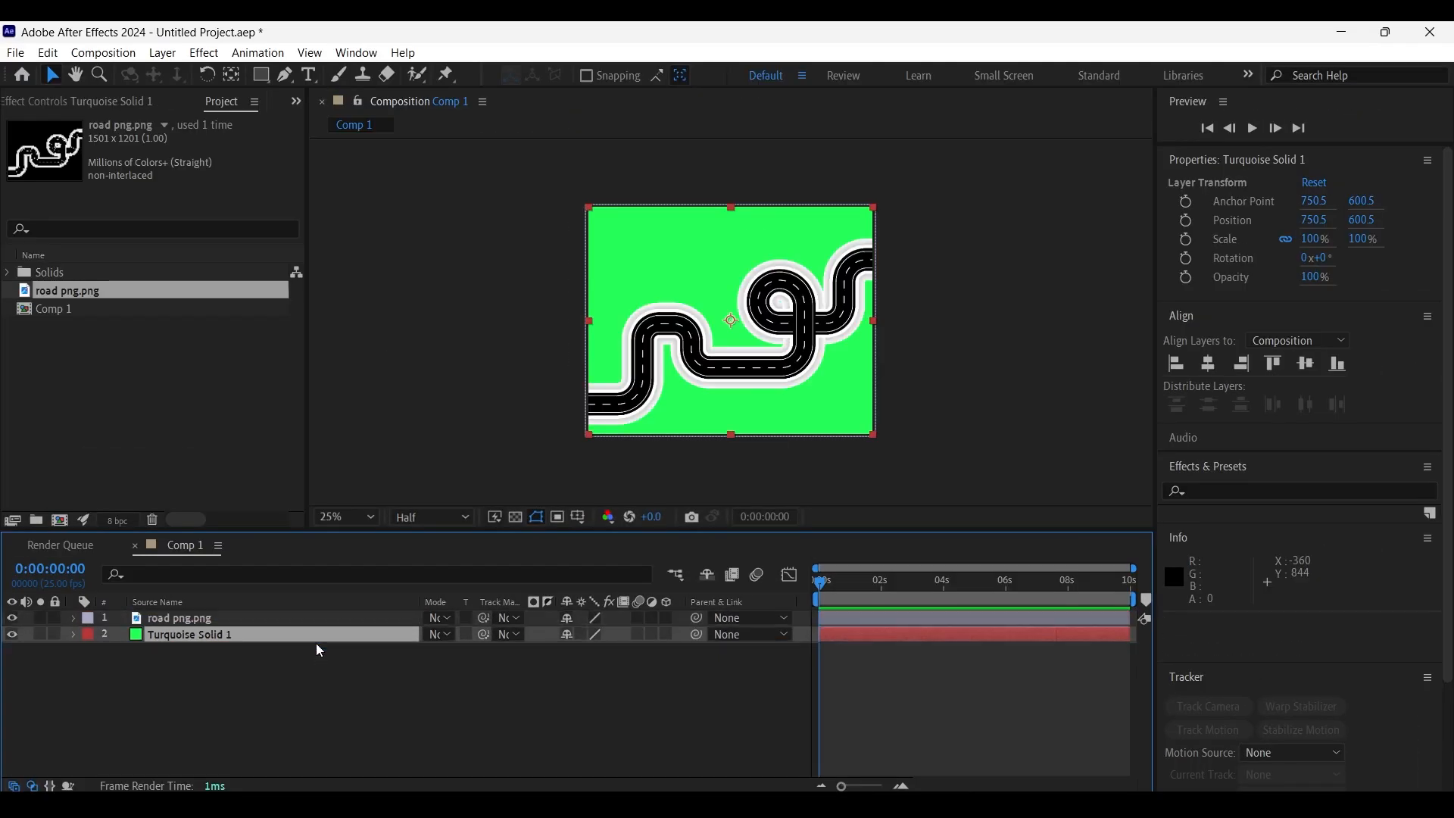
{"action": "left_click", "coordinate": [369, 741]}
{"action": "key", "text": "period"}
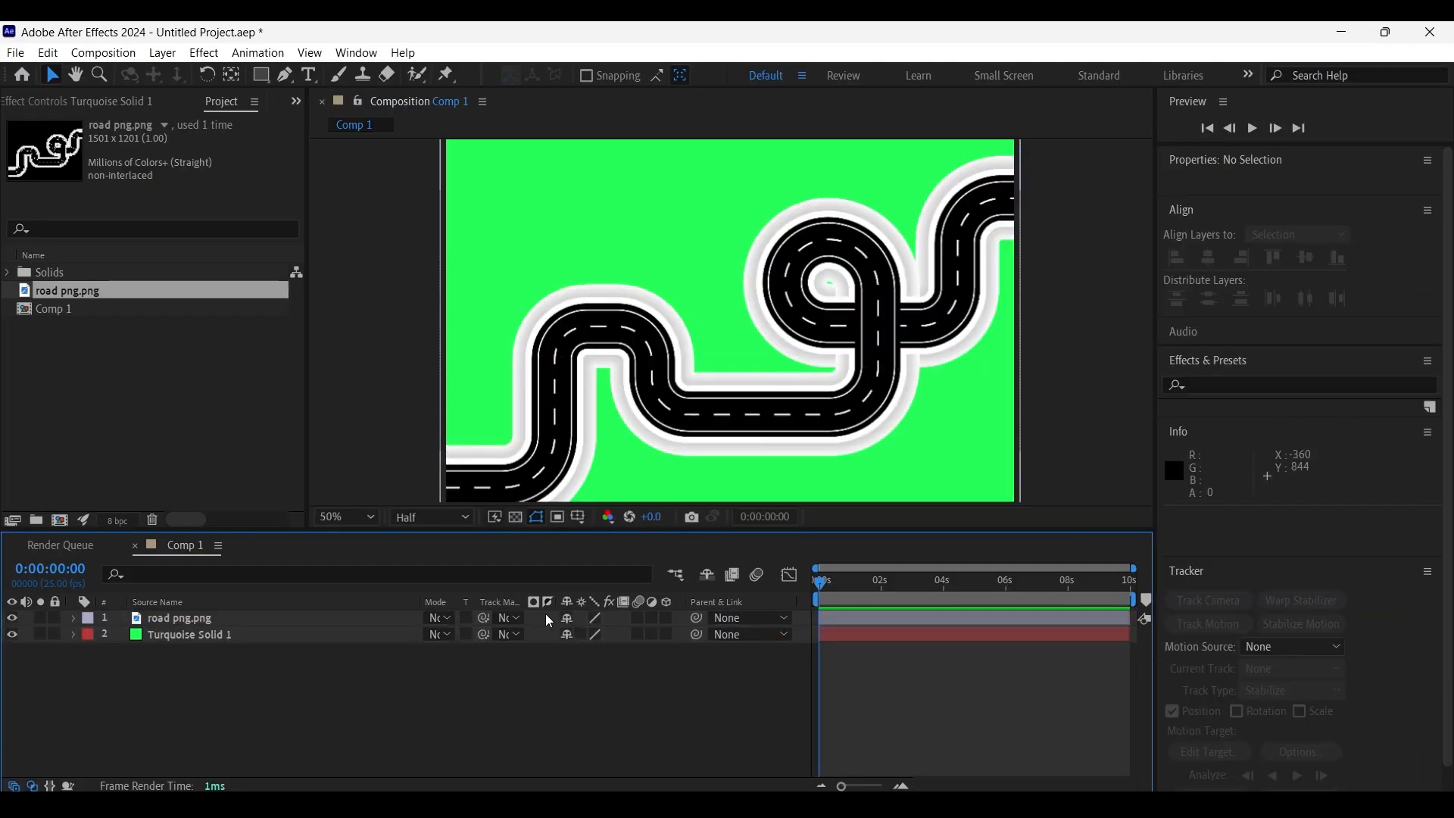
Import the red car image pngegg from Downloads and add it to Comp 1 above the road layer
{"action": "double_click", "coordinate": [172, 449]}
{"action": "scroll", "coordinate": [117, 279], "scroll_direction": "up", "scroll_amount": 3}
{"action": "left_click", "coordinate": [91, 332]}
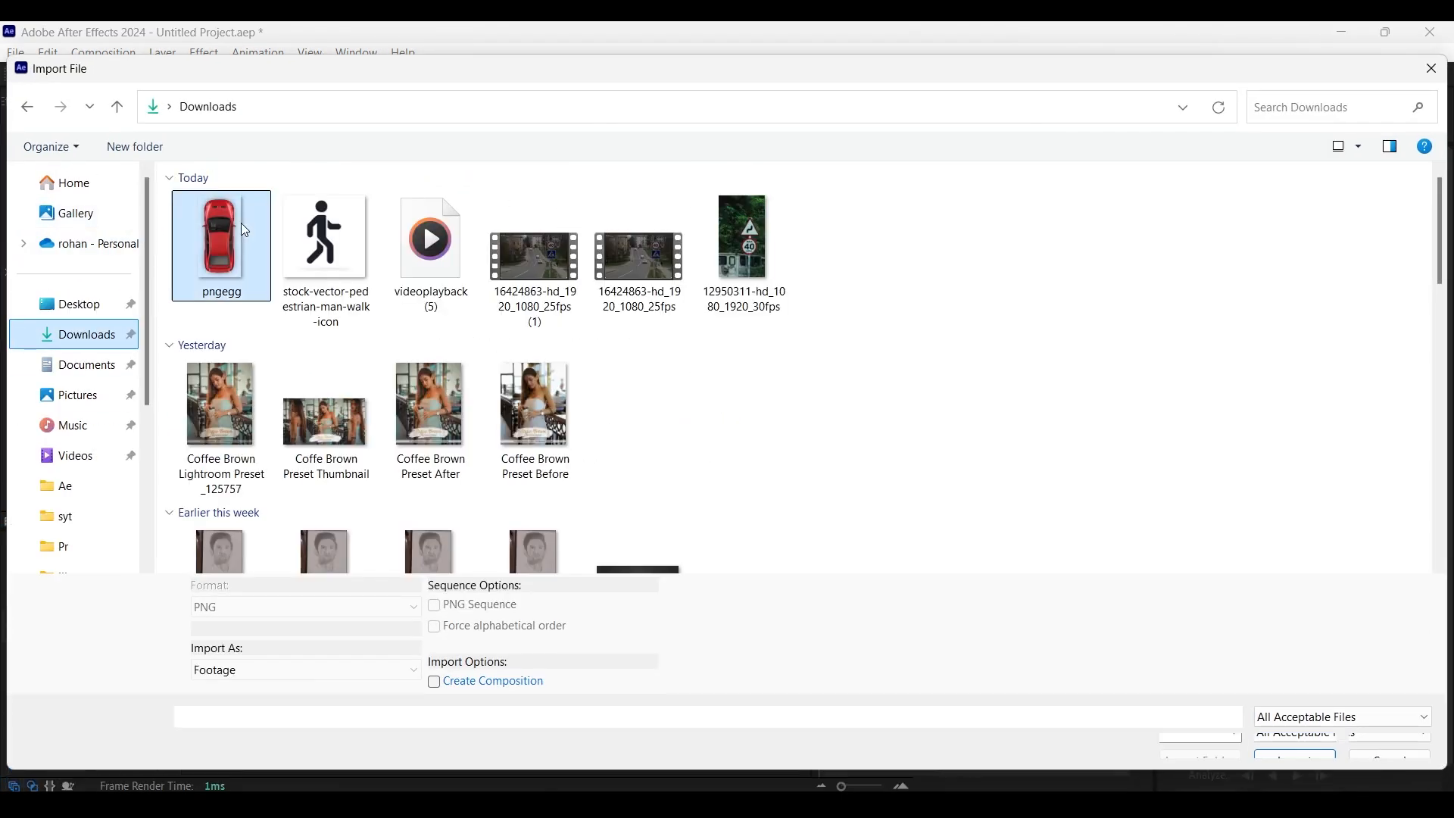
{"action": "left_click", "coordinate": [241, 224]}
{"action": "left_click", "coordinate": [1304, 749]}
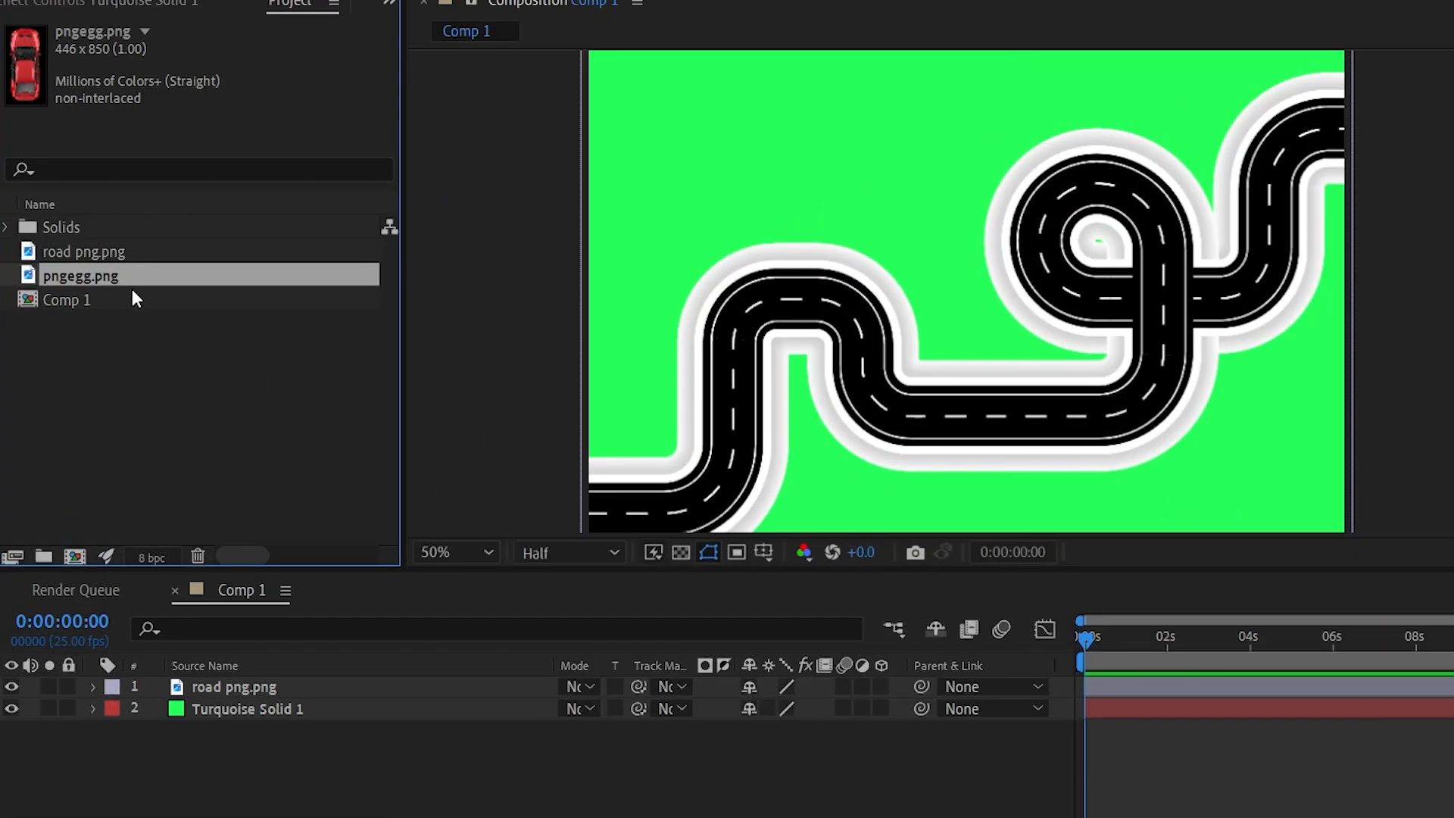
{"action": "left_click_drag", "start_coordinate": [102, 309], "coordinate": [233, 606]}
{"action": "left_click_drag", "start_coordinate": [304, 576], "coordinate": [303, 578]}
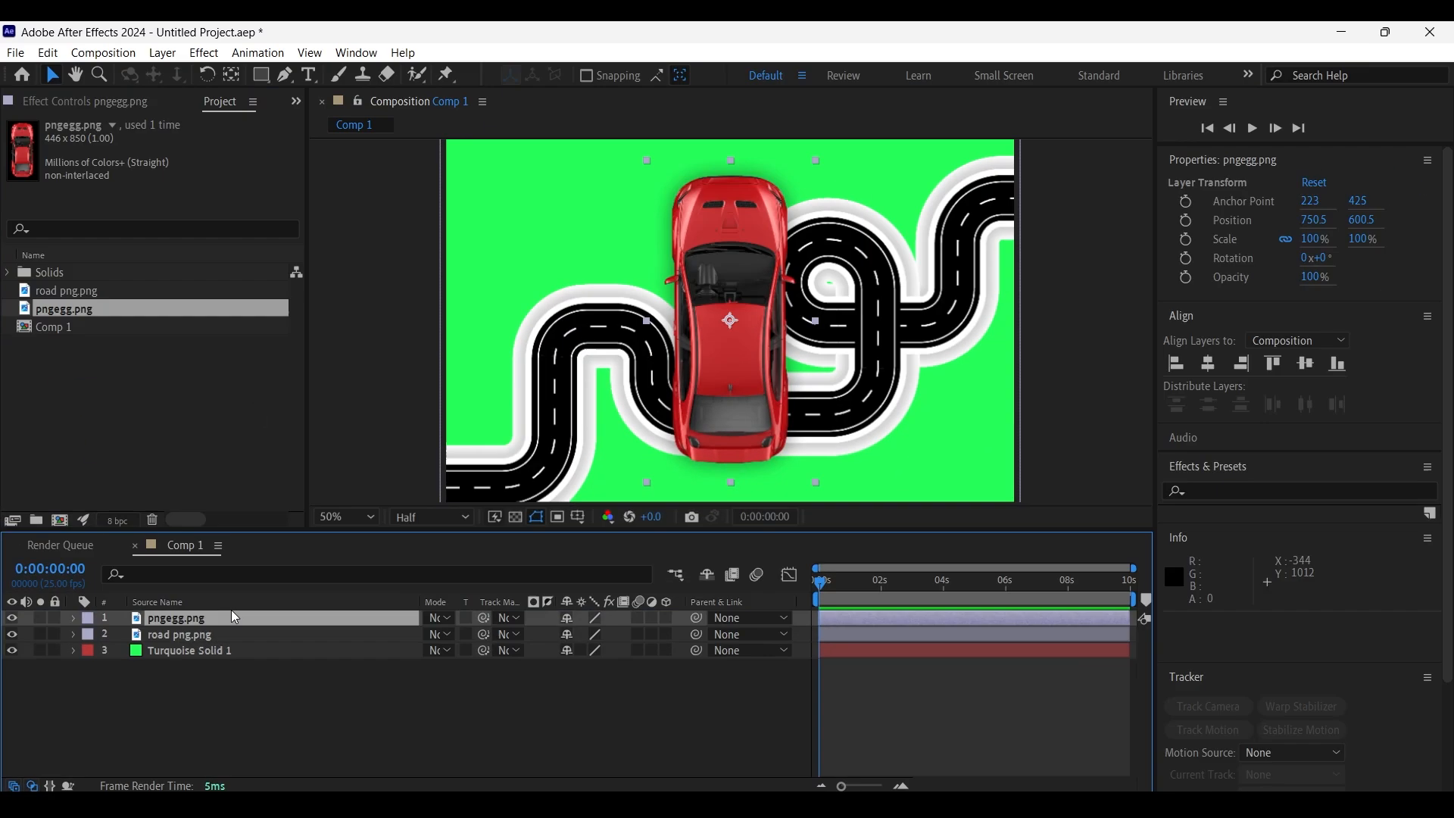
Scale the car layer to 24% and move it onto the road's left end
{"action": "key", "text": "s"}
{"action": "left_click_drag", "start_coordinate": [601, 634], "coordinate": [539, 641]}
{"action": "key", "text": "comma"}
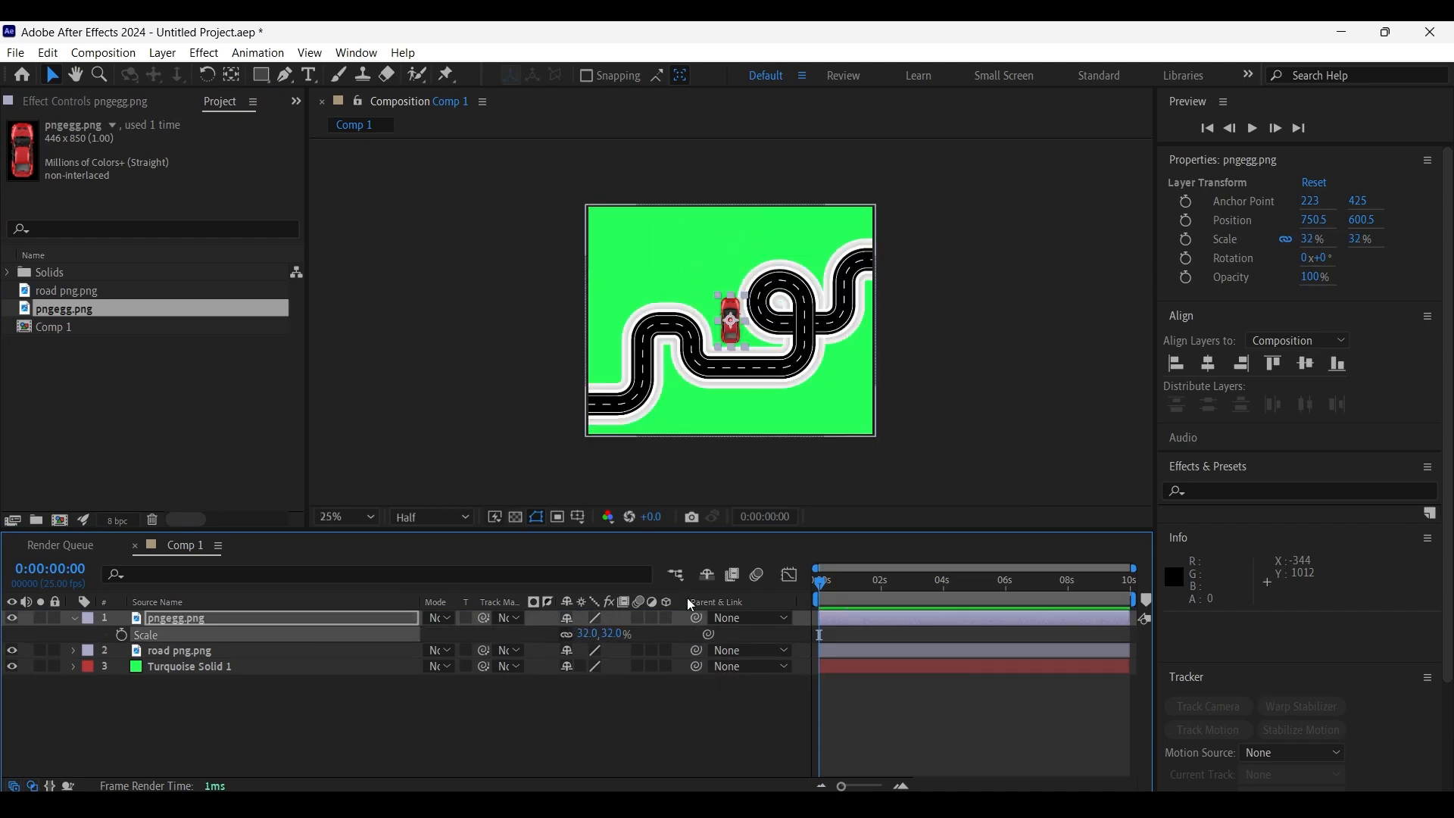
{"action": "left_click_drag", "start_coordinate": [744, 337], "coordinate": [617, 418]}
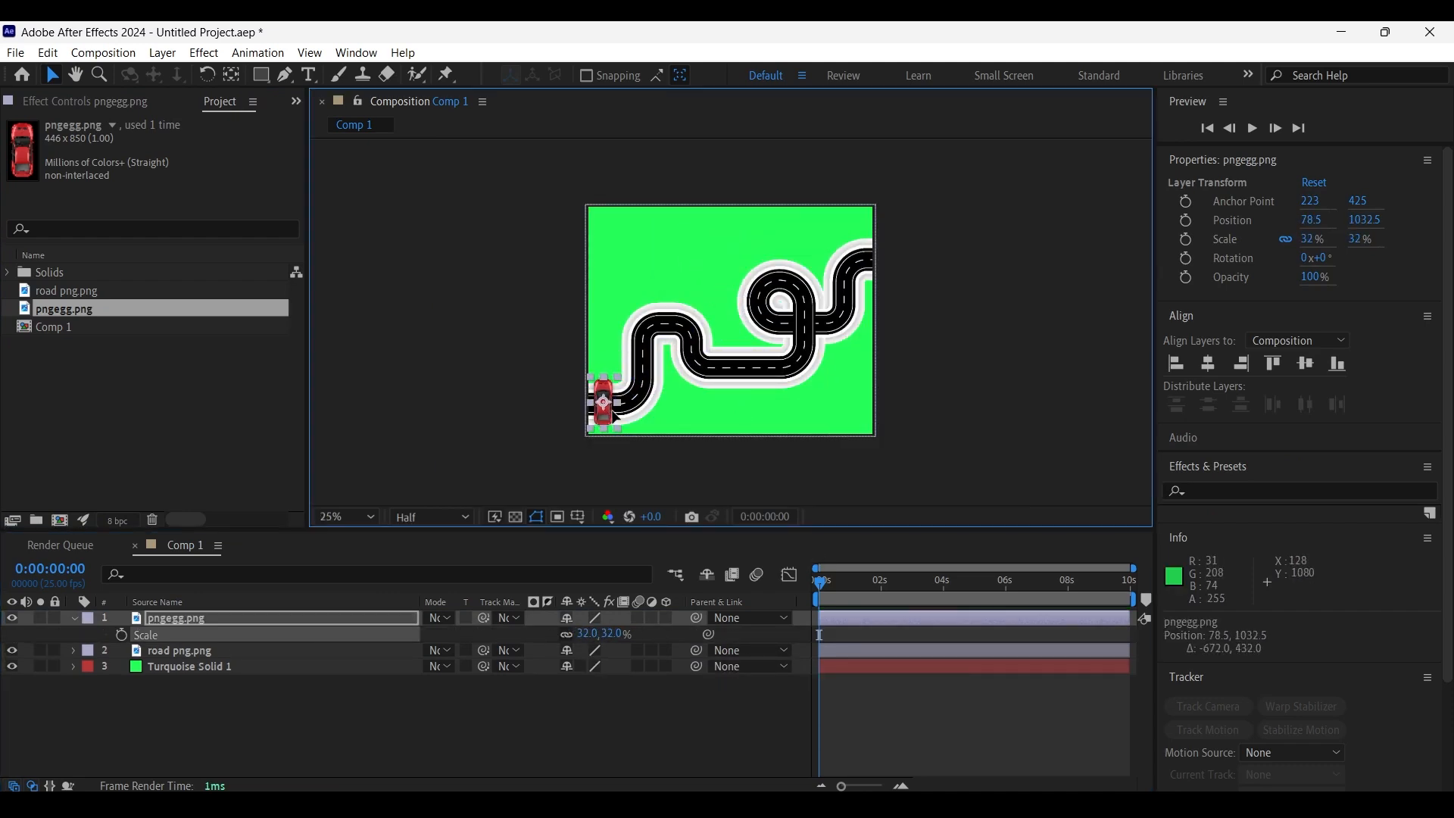
{"action": "left_click_drag", "start_coordinate": [595, 635], "coordinate": [578, 640]}
{"action": "left_click", "coordinate": [356, 712]}
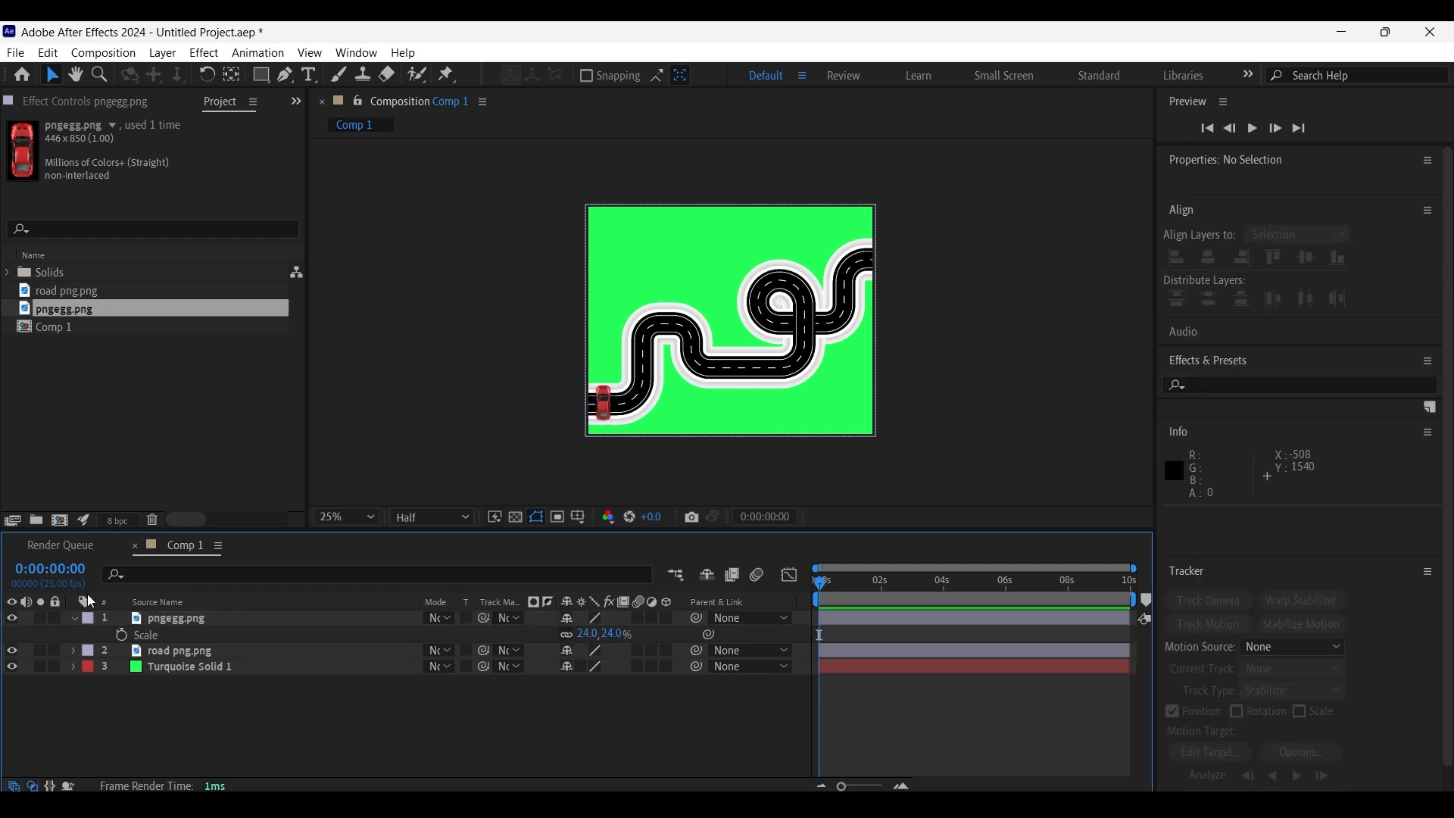
Hide the car layer and start a Pen tool path outside the road's left end, tracing the centre line through the first hump
{"action": "left_click", "coordinate": [74, 618]}
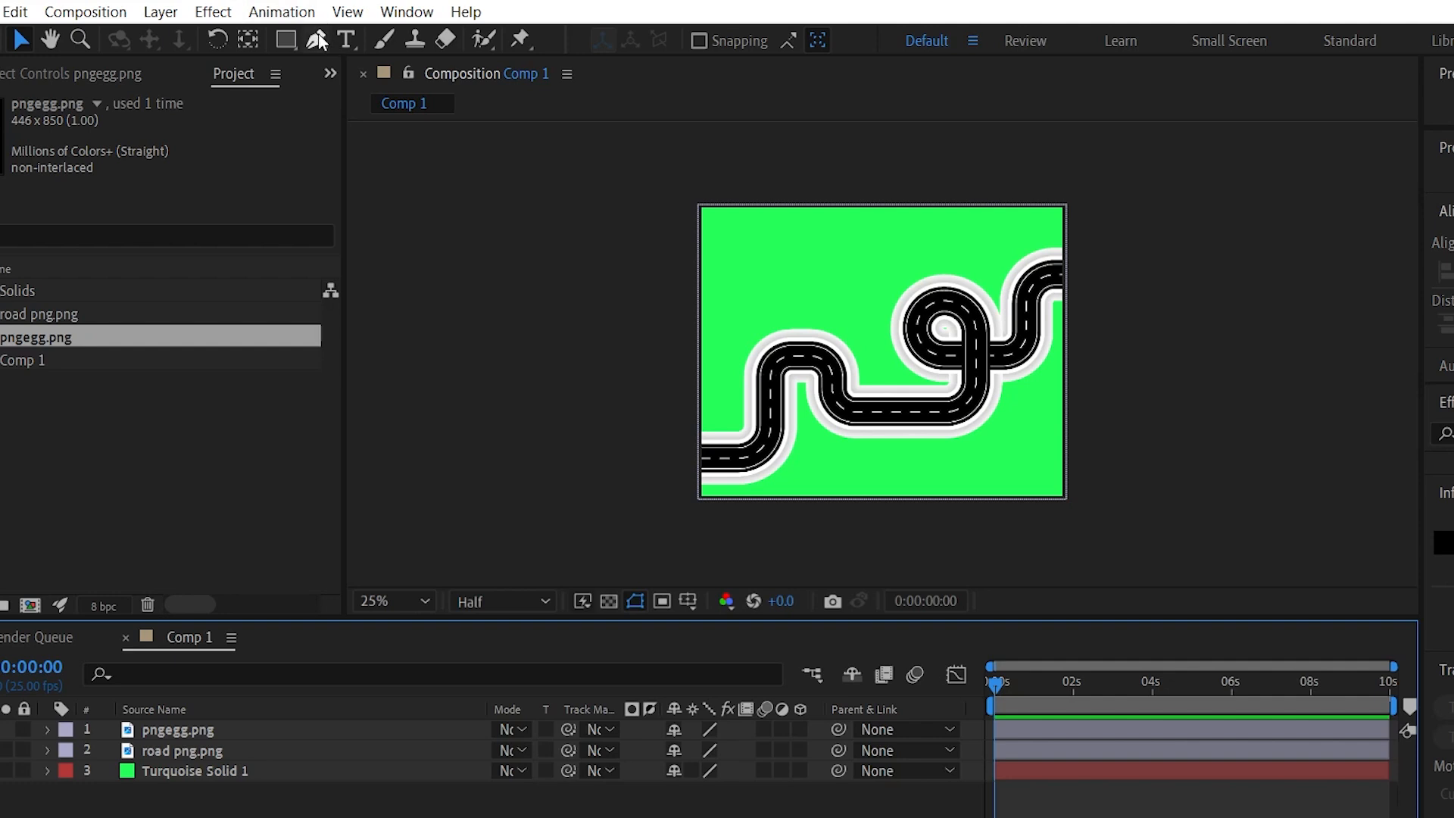
{"action": "left_click", "coordinate": [317, 40]}
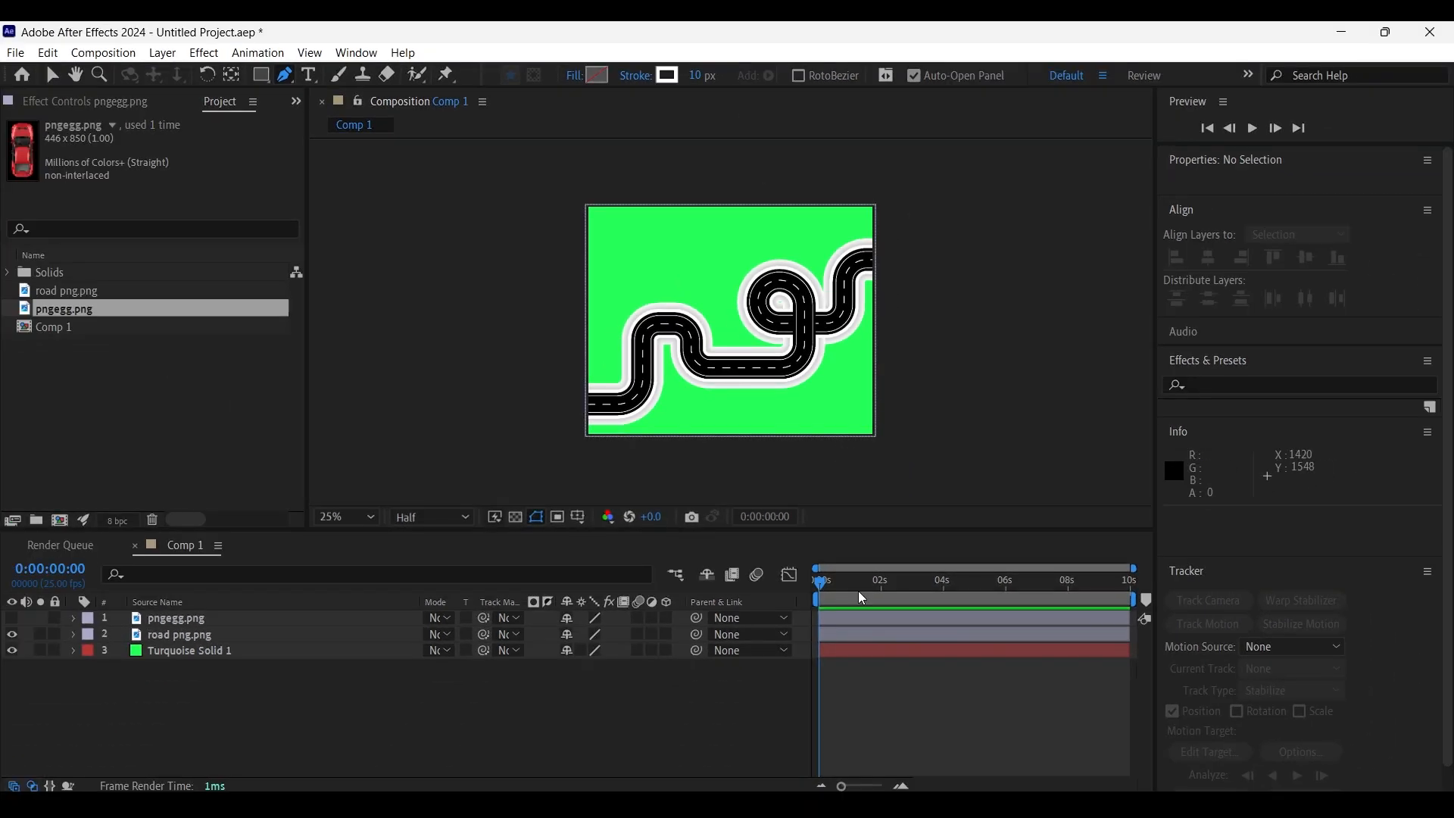
{"action": "key", "text": "period"}
{"action": "key", "text": "space"}
{"action": "left_click_drag", "start_coordinate": [690, 285], "coordinate": [685, 236]}
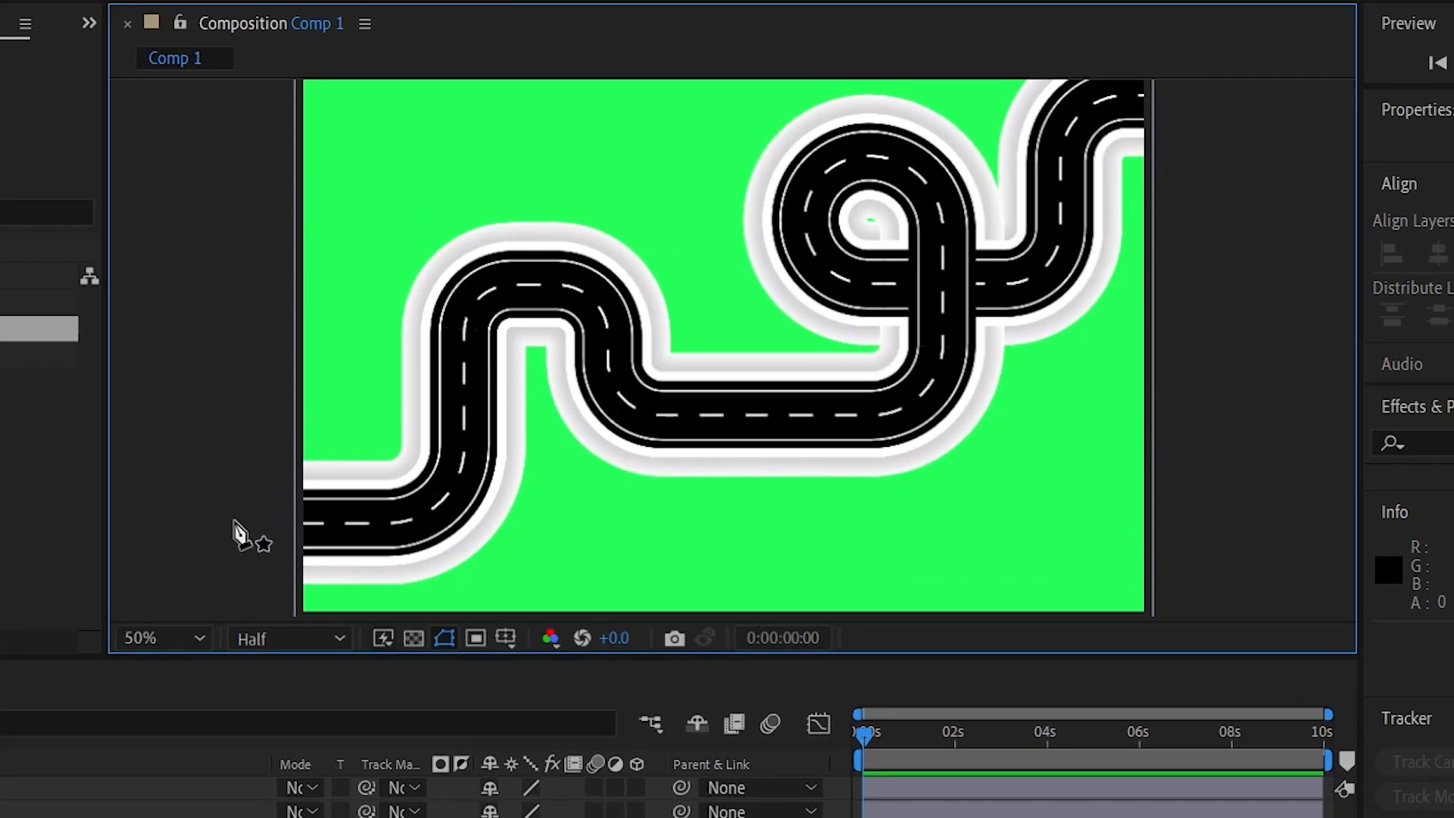
{"action": "left_click", "coordinate": [230, 521]}
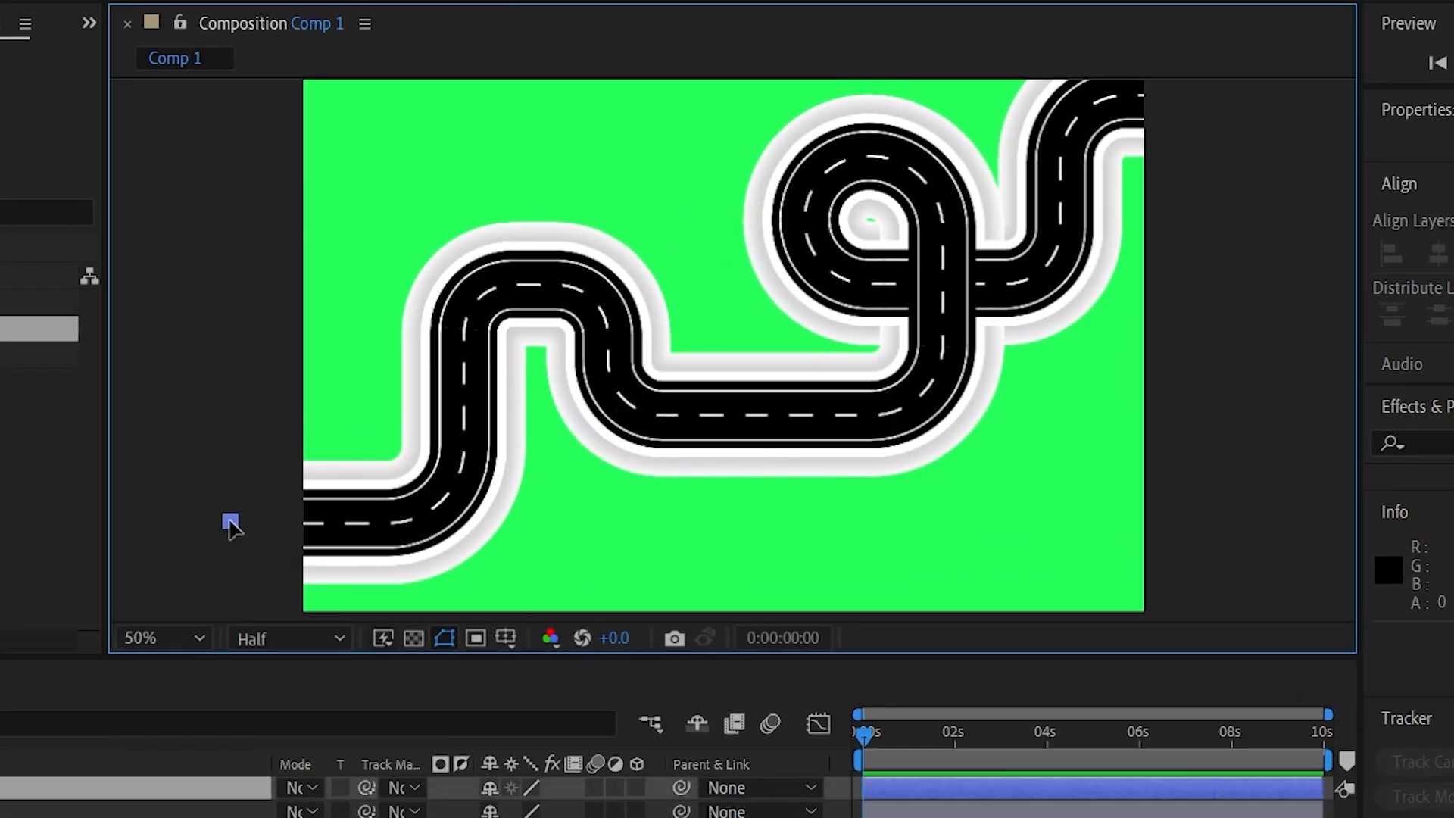
{"action": "mouse_move", "coordinate": [448, 496]}
{"action": "left_mouse_down"}
{"action": "mouse_move", "coordinate": [464, 449]}
{"action": "mouse_move", "coordinate": [449, 444]}
{"action": "mouse_move", "coordinate": [453, 471]}
{"action": "left_mouse_up"}
{"action": "left_click_drag", "start_coordinate": [491, 302], "coordinate": [552, 281]}
{"action": "left_click_drag", "start_coordinate": [453, 471], "coordinate": [483, 432]}
{"action": "left_click_drag", "start_coordinate": [500, 288], "coordinate": [486, 295]}
{"action": "left_click_drag", "start_coordinate": [580, 297], "coordinate": [611, 313]}
{"action": "left_click", "coordinate": [611, 376]}
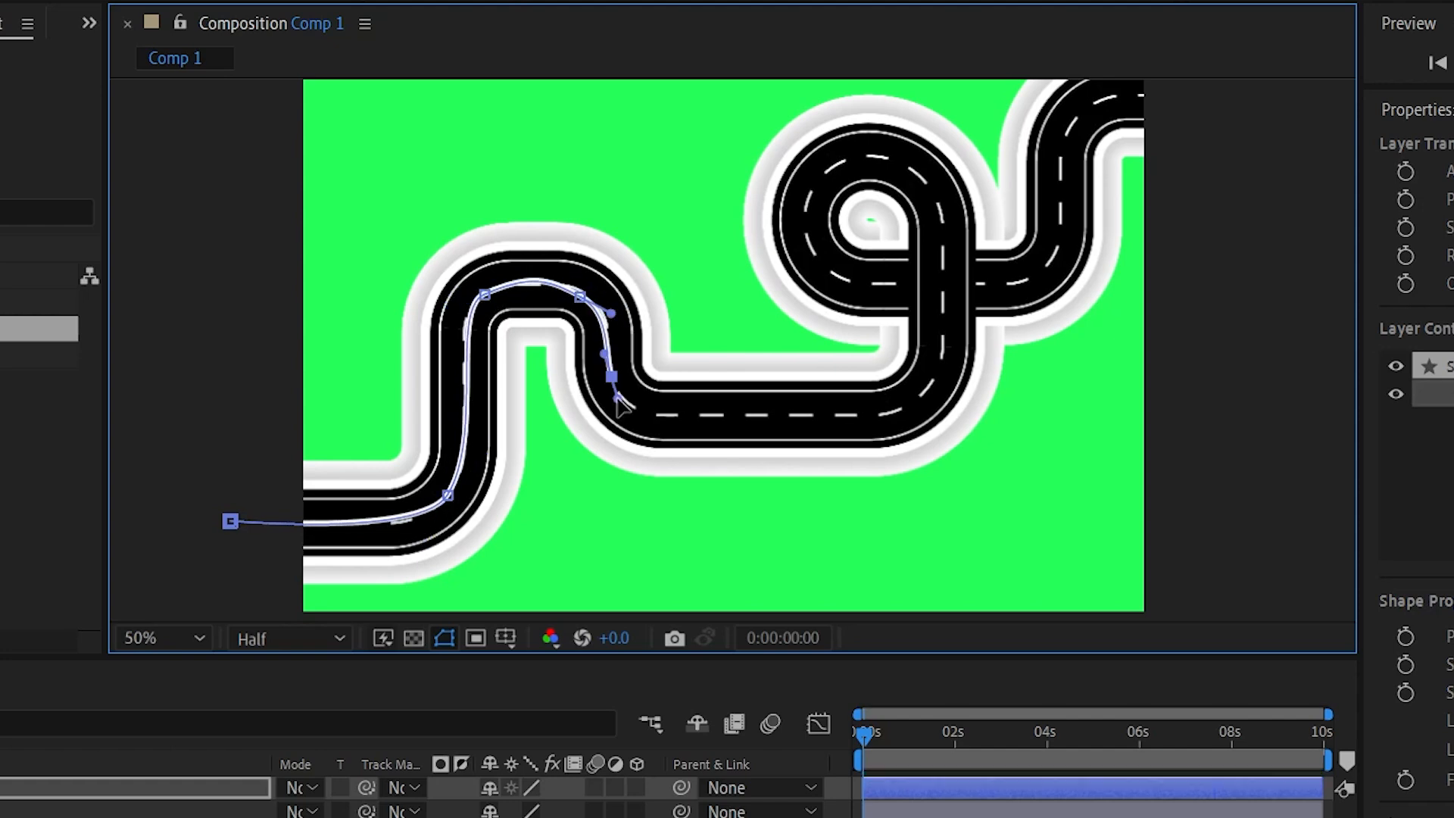
Continue the Pen path along the lower straight, up the crossing and around the loop, curving each point to the road centre
{"action": "left_click_drag", "start_coordinate": [915, 402], "coordinate": [924, 383]}
{"action": "left_click_drag", "start_coordinate": [937, 197], "coordinate": [943, 309]}
{"action": "left_click_drag", "start_coordinate": [924, 383], "coordinate": [927, 385]}
{"action": "left_click_drag", "start_coordinate": [937, 206], "coordinate": [924, 136]}
{"action": "left_click_drag", "start_coordinate": [934, 273], "coordinate": [942, 265]}
{"action": "left_click_drag", "start_coordinate": [819, 180], "coordinate": [807, 204]}
{"action": "left_click", "coordinate": [943, 309]}
{"action": "left_click_drag", "start_coordinate": [950, 267], "coordinate": [943, 236]}
{"action": "left_click", "coordinate": [938, 206]}
{"action": "left_click_drag", "start_coordinate": [854, 284], "coordinate": [874, 290]}
Finish the Pen path through the final upward bend, ending outside the canvas beyond the road's right end
{"action": "left_click", "coordinate": [1024, 281]}
{"action": "mouse_move", "coordinate": [1063, 171]}
{"action": "left_mouse_down"}
{"action": "mouse_move", "coordinate": [1049, 102]}
{"action": "mouse_move", "coordinate": [1060, 194]}
{"action": "left_mouse_up"}
{"action": "mouse_move", "coordinate": [1161, 150]}
{"action": "left_mouse_down"}
{"action": "mouse_move", "coordinate": [1259, 147]}
{"action": "mouse_move", "coordinate": [1179, 150]}
{"action": "left_mouse_up"}
{"action": "left_click_drag", "start_coordinate": [1080, 150], "coordinate": [1071, 139]}
{"action": "left_click_drag", "start_coordinate": [1178, 149], "coordinate": [1173, 157]}
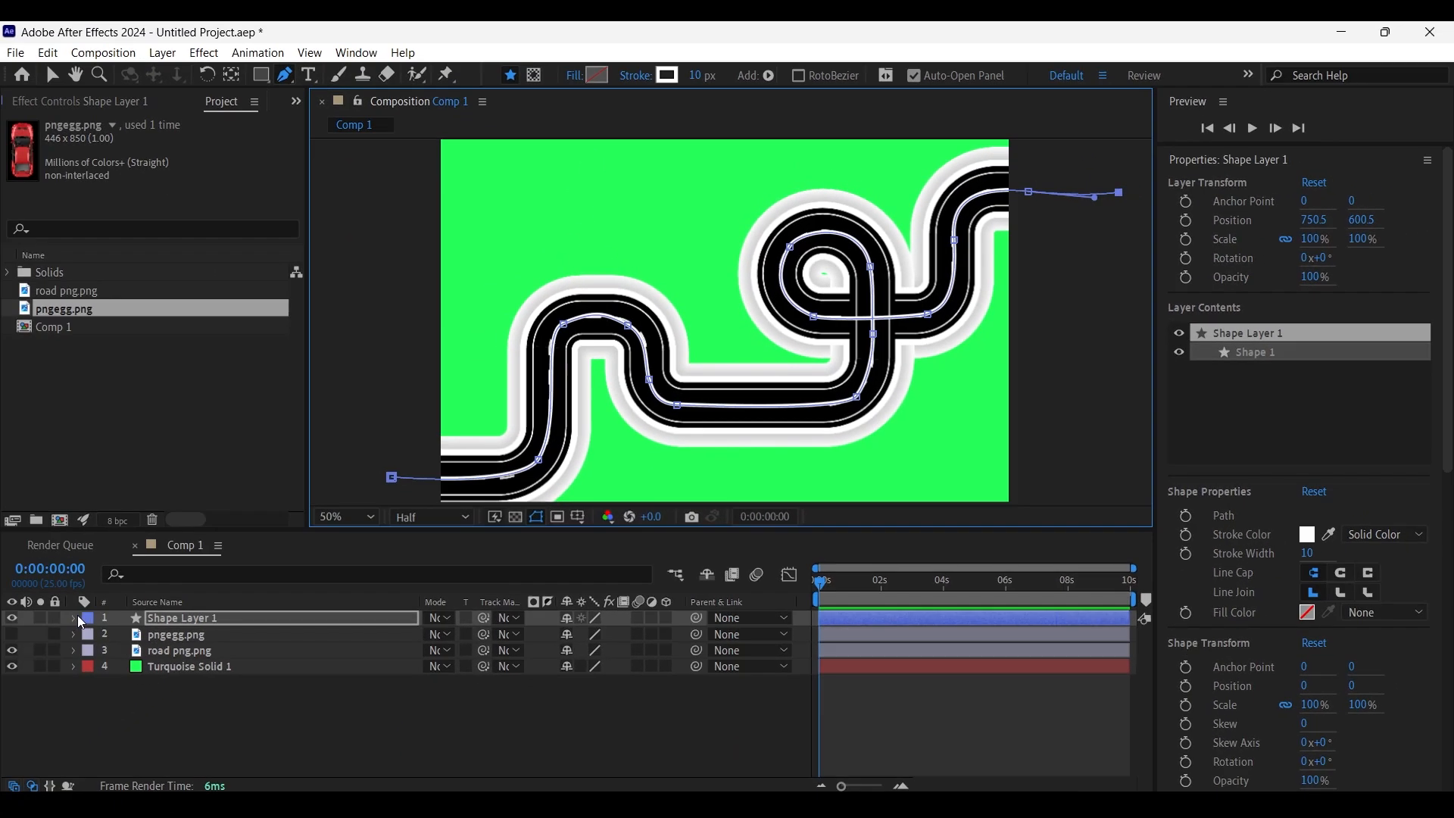
Copy the Path property of Shape 1 in Shape Layer 1, and show the car layer in place of the shape layer
{"action": "left_click", "coordinate": [74, 619]}
{"action": "left_click", "coordinate": [91, 635]}
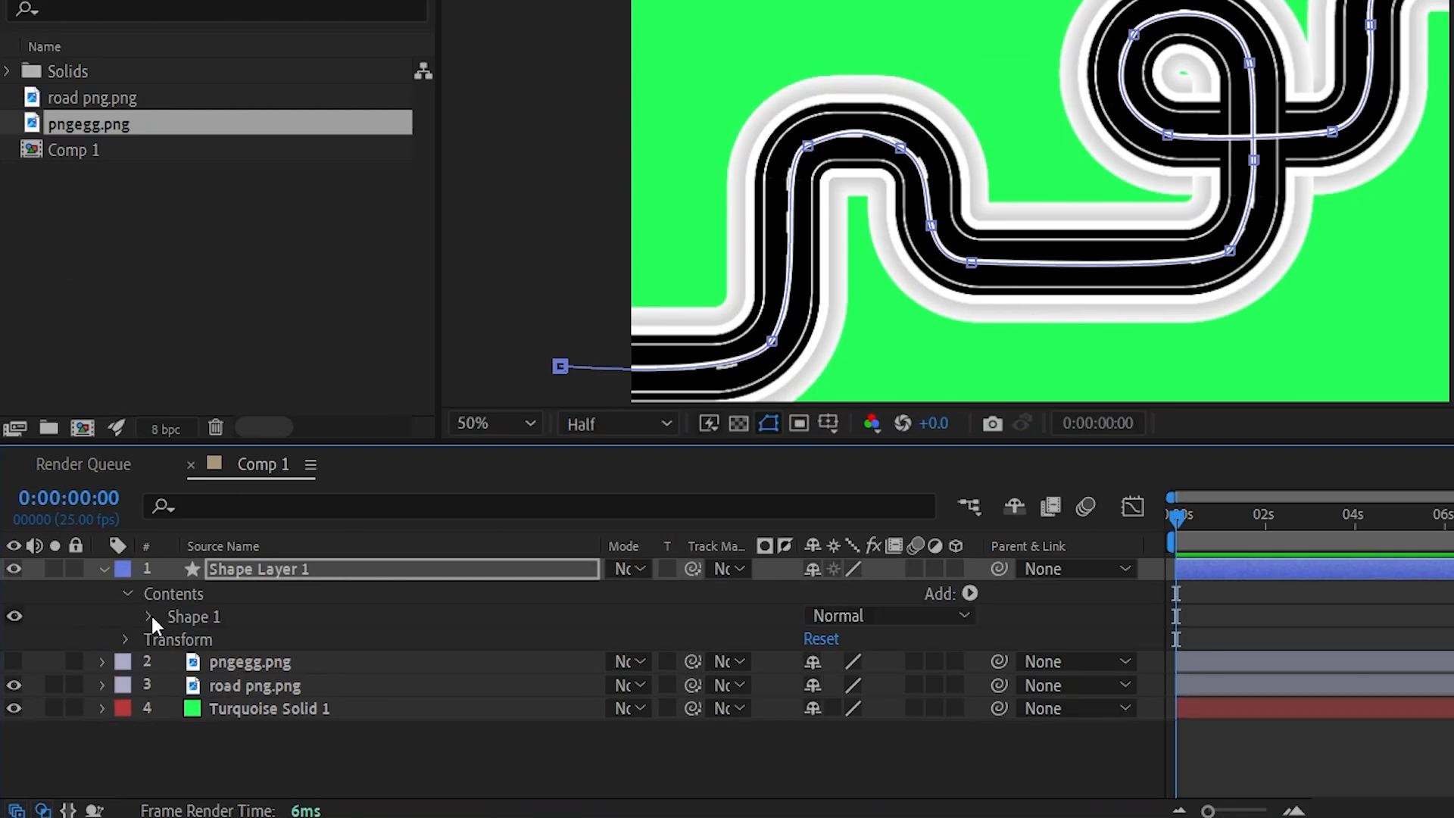
{"action": "left_click", "coordinate": [107, 651]}
{"action": "left_click", "coordinate": [172, 640]}
{"action": "left_click", "coordinate": [242, 662]}
{"action": "key", "text": "ctrl+c"}
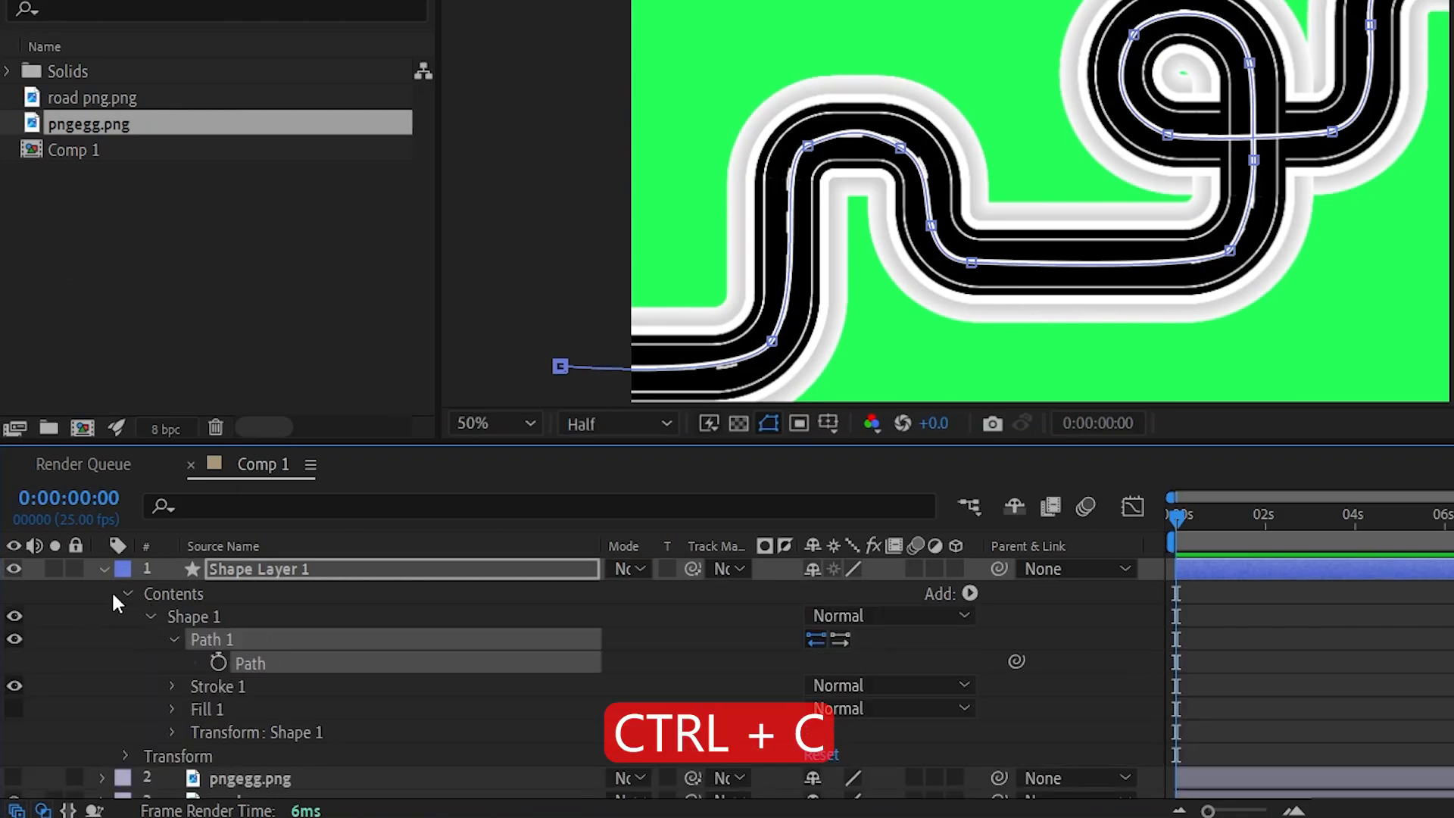
{"action": "left_click", "coordinate": [104, 569]}
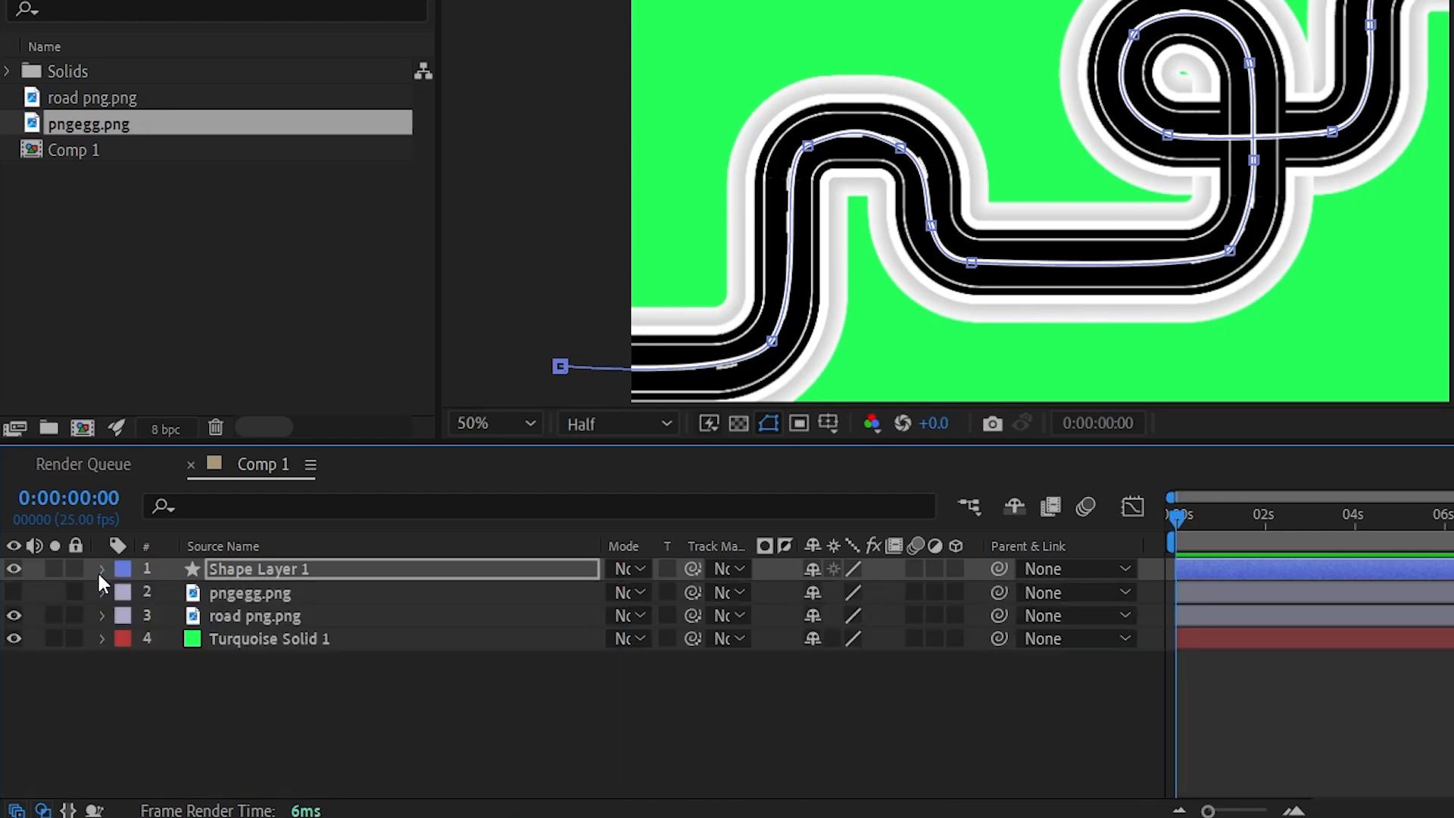
{"action": "left_click", "coordinate": [15, 569]}
{"action": "left_click", "coordinate": [14, 592]}
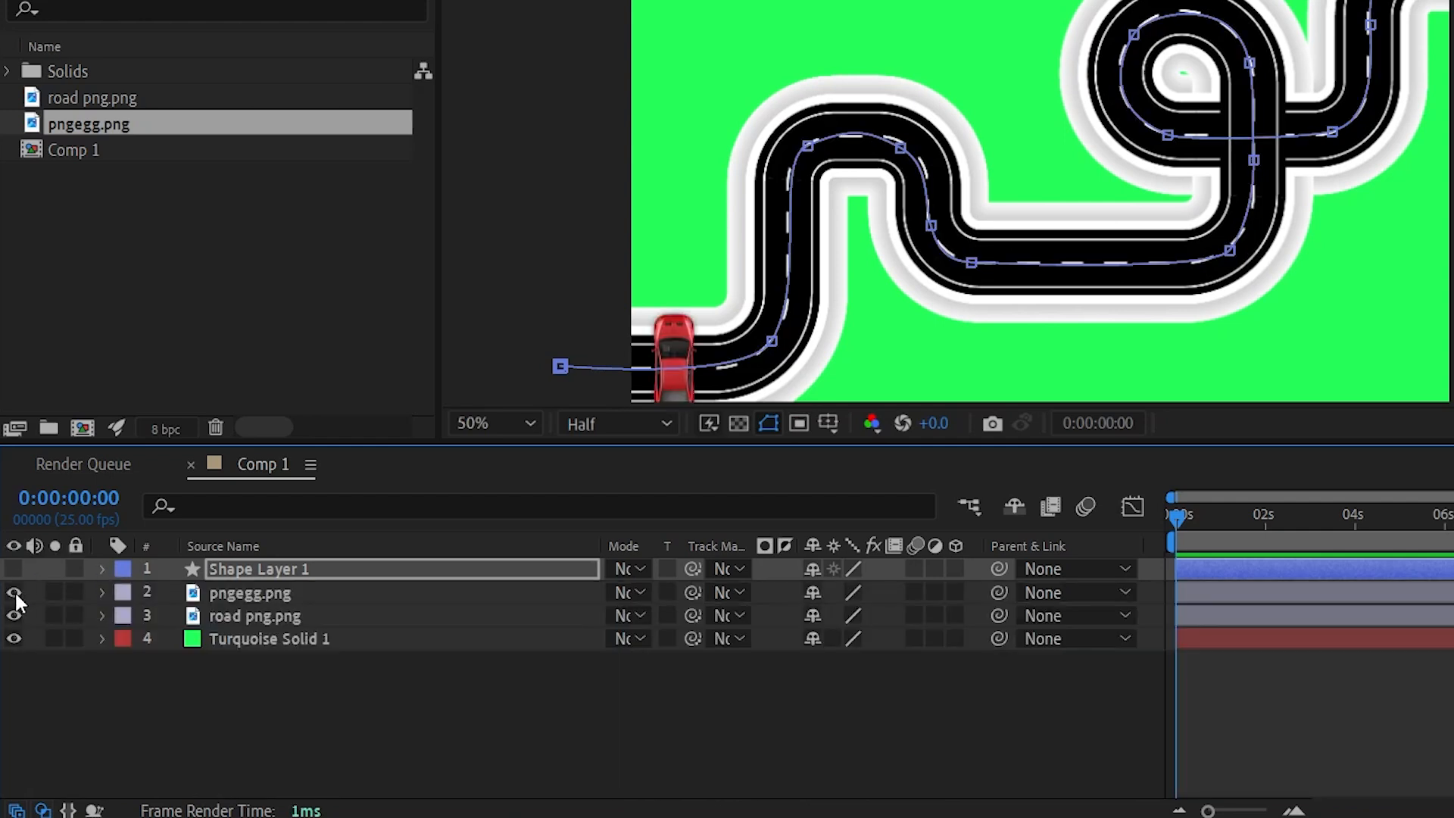
Paste the copied path into the car layer's Position property and preview the motion
{"action": "left_click", "coordinate": [256, 593]}
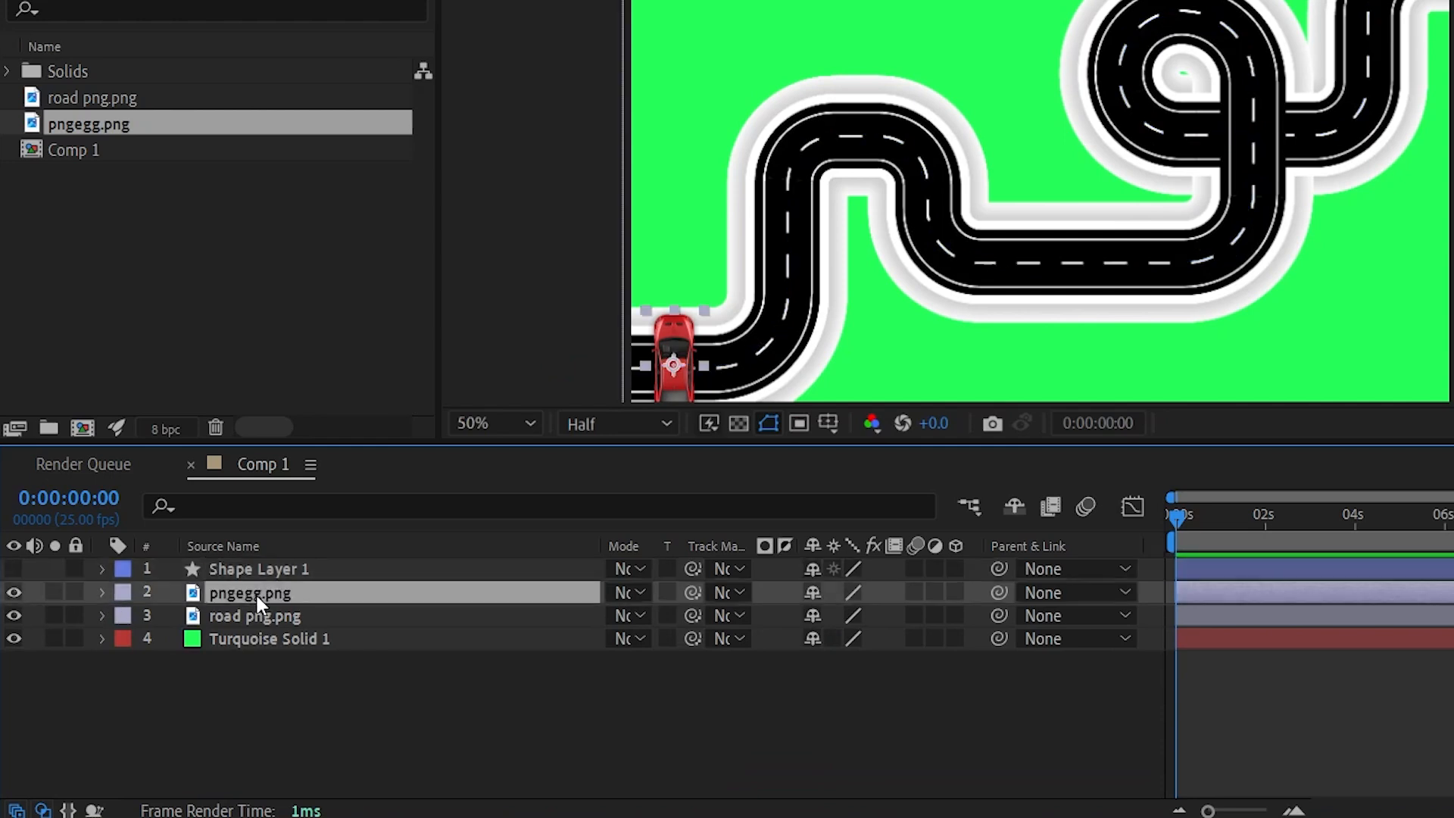
{"action": "key", "text": "p"}
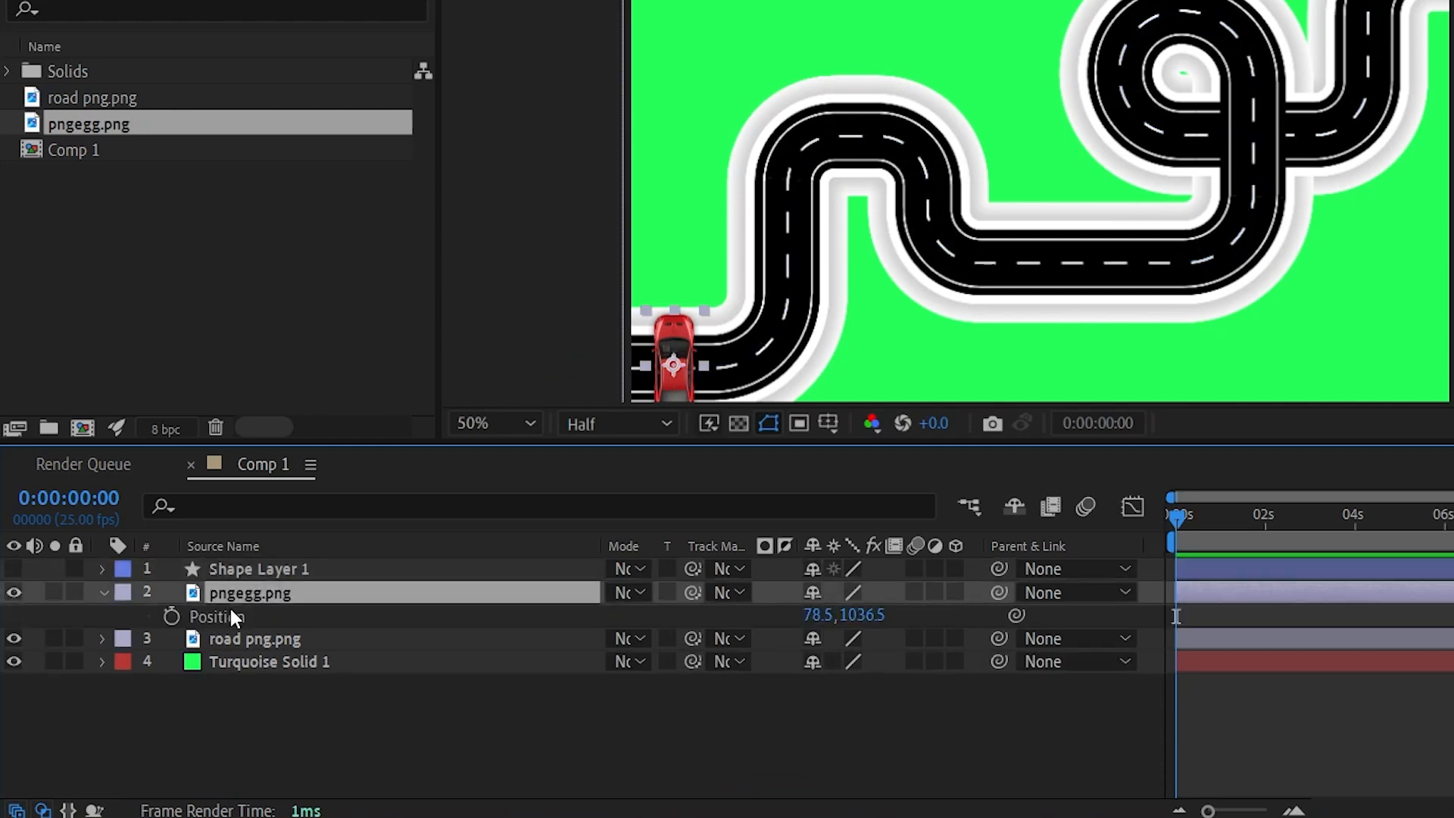
{"action": "left_click", "coordinate": [231, 616]}
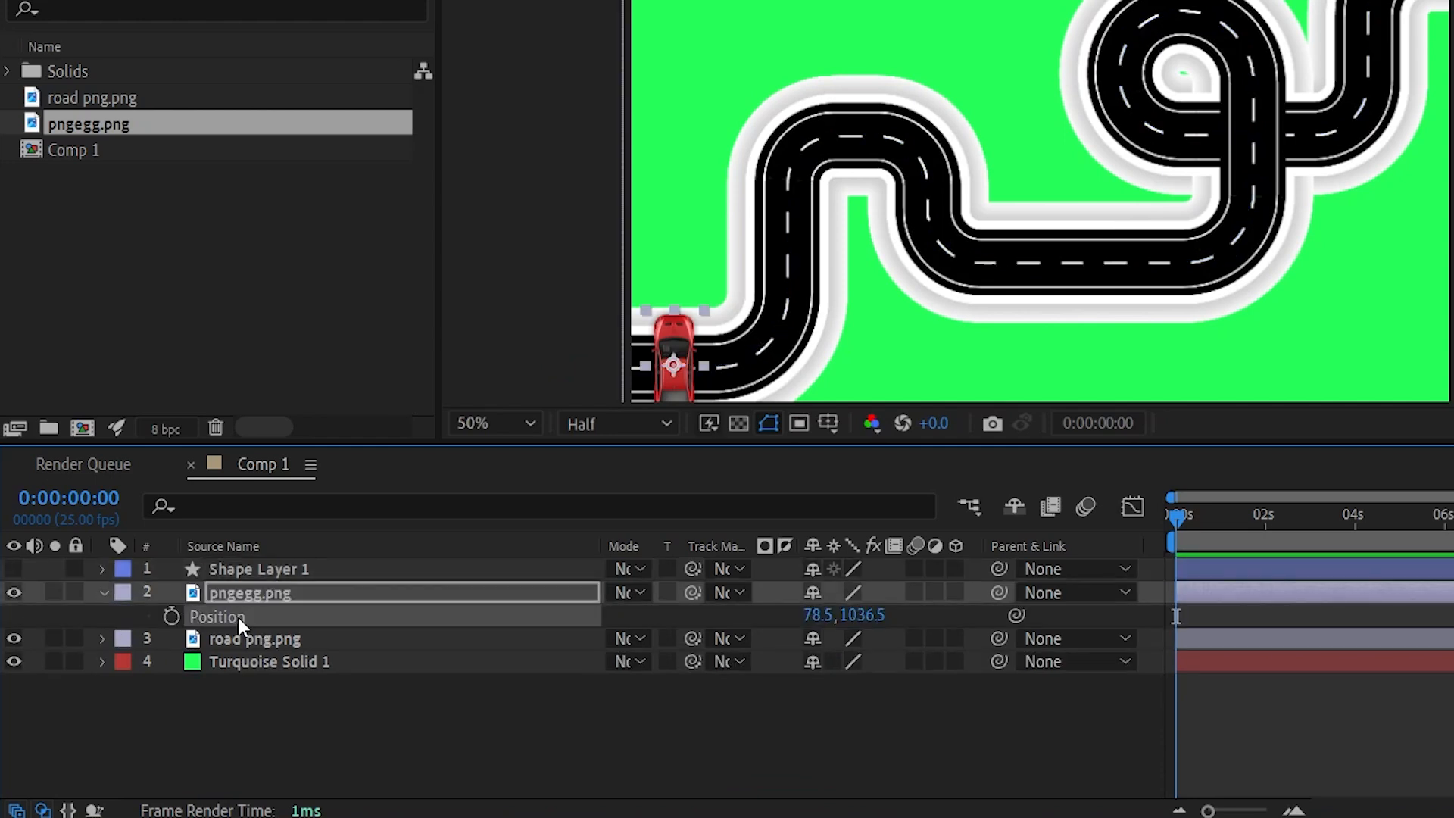
{"action": "key", "text": "ctrl+v"}
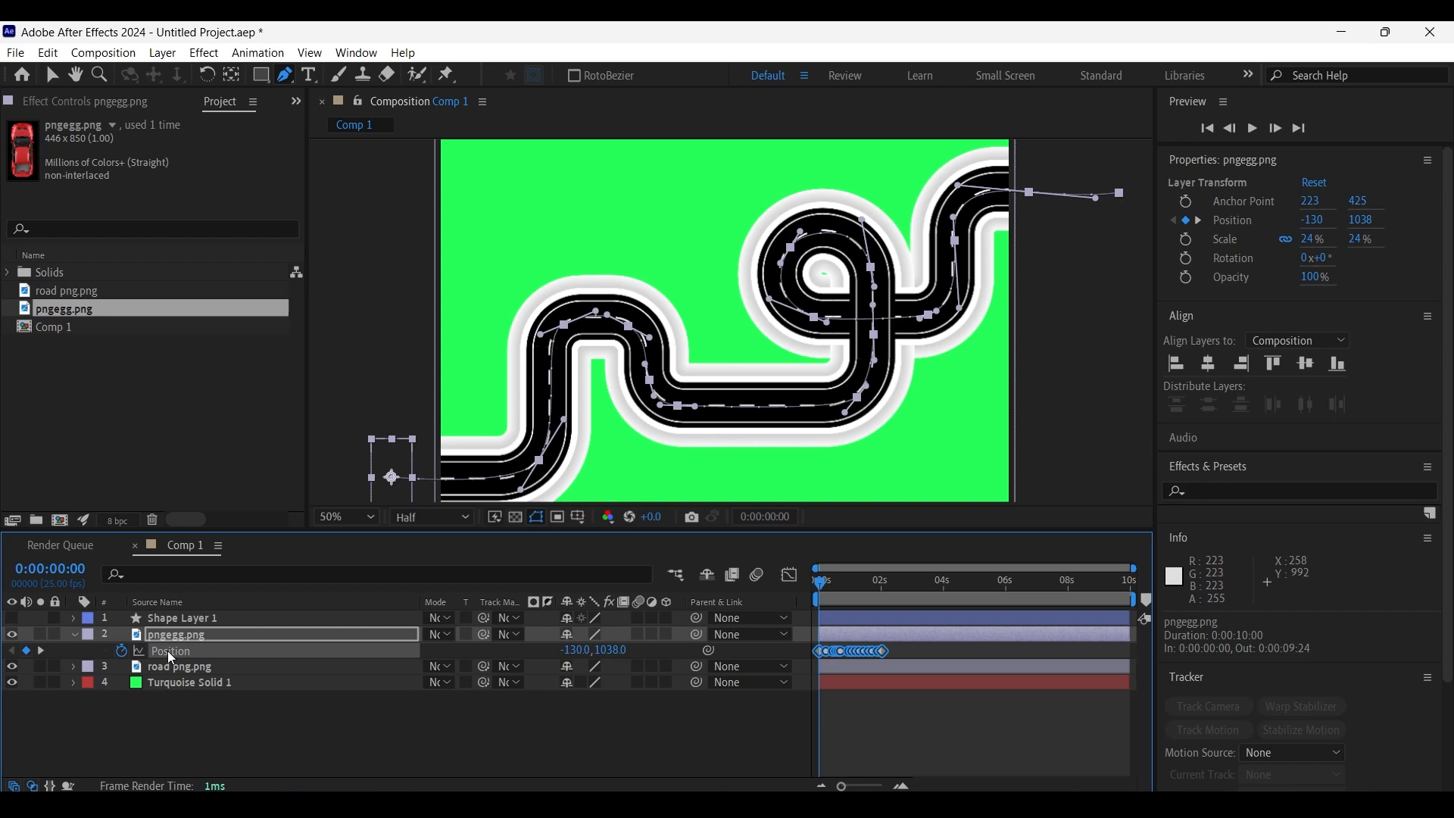
{"action": "key", "text": "space"}
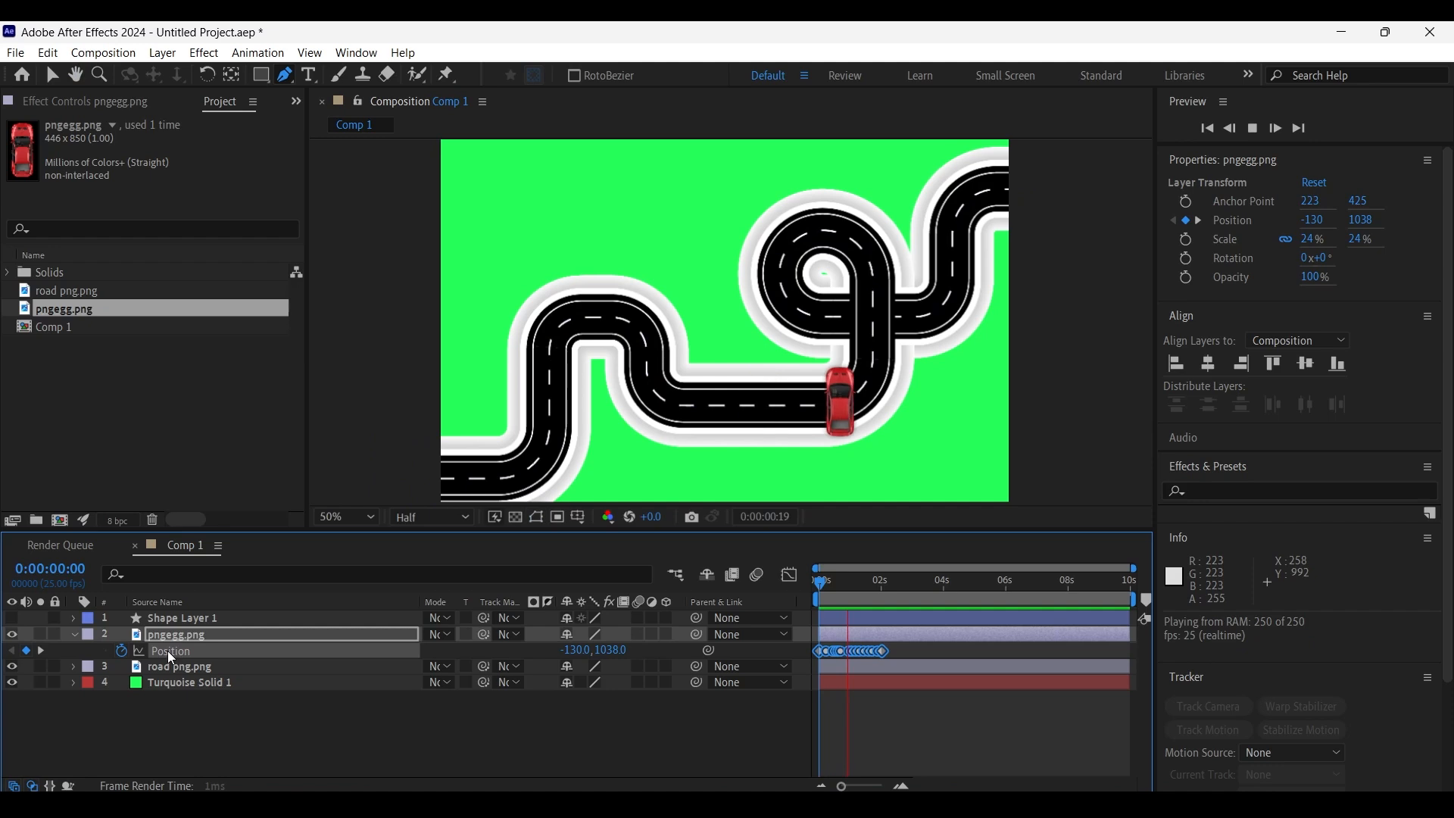
{"action": "key", "text": "space"}
{"action": "key", "text": "space"}
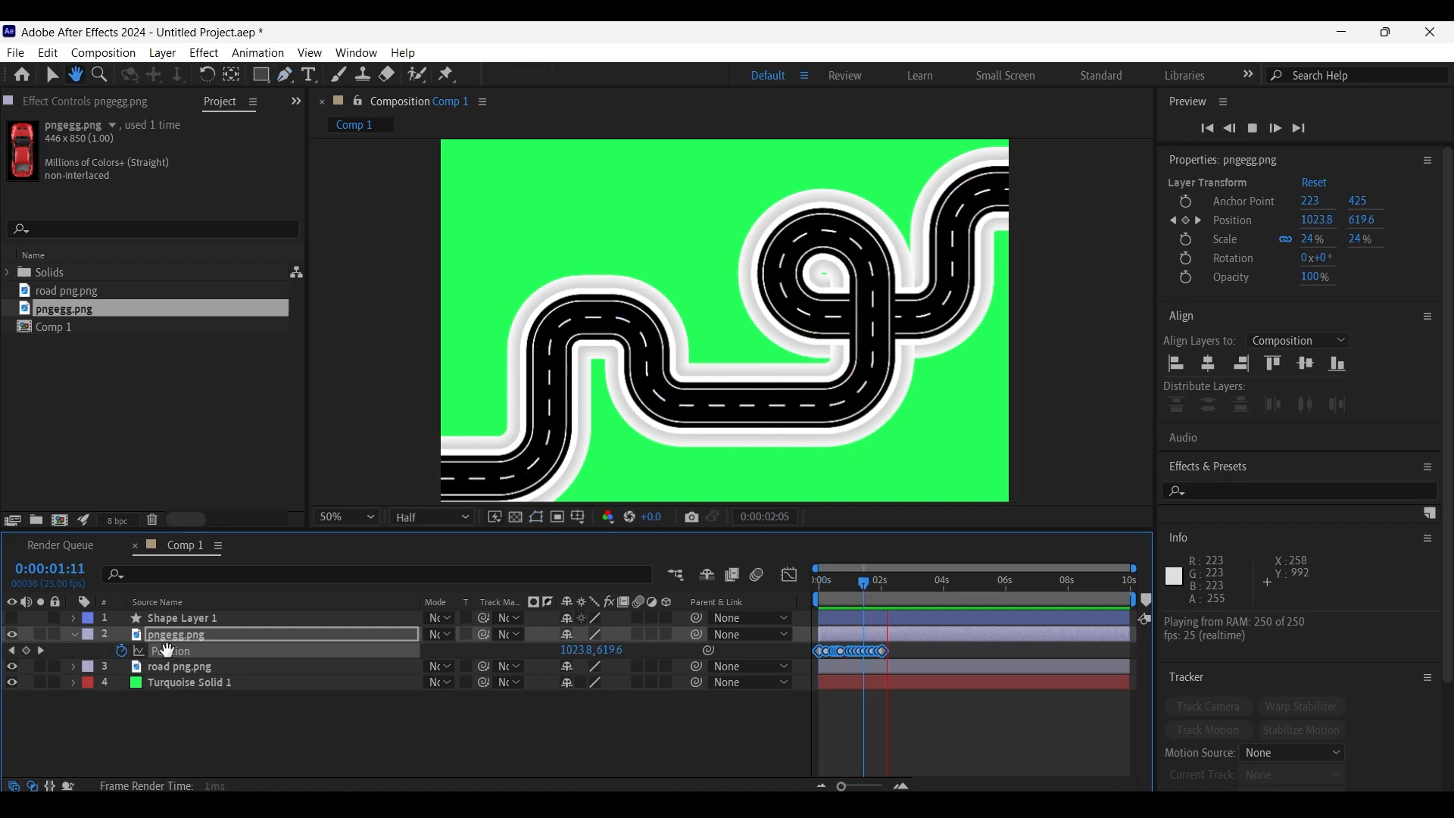
{"action": "key", "text": "space"}
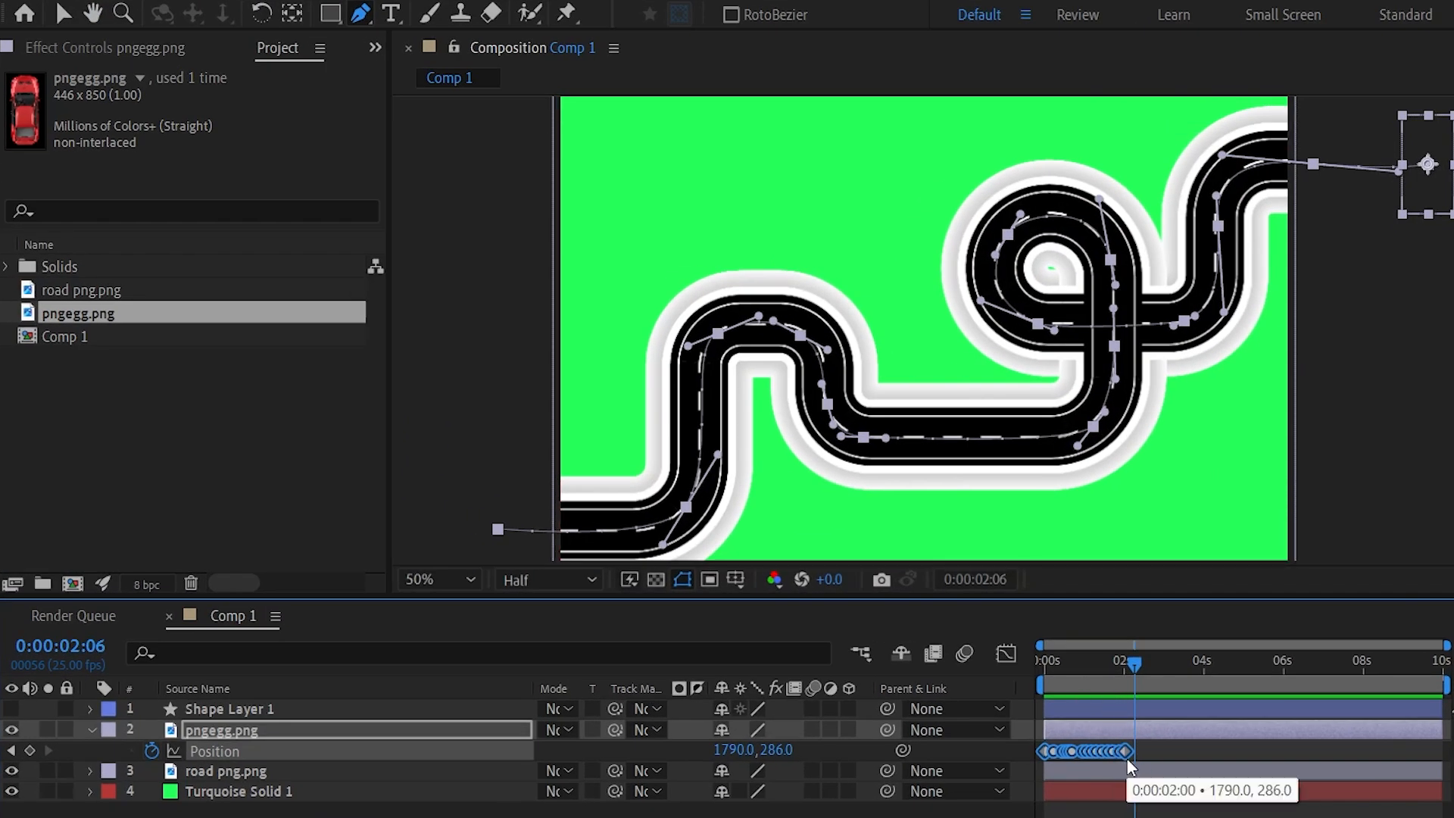
Stretch the car's Position keyframes so the last one falls at about 9 seconds, and preview the slower motion
{"action": "left_click_drag", "start_coordinate": [1129, 750], "coordinate": [1407, 756]}
{"action": "left_click_drag", "start_coordinate": [1167, 660], "coordinate": [1080, 661]}
{"action": "key", "text": "Home"}
{"action": "key", "text": "space"}
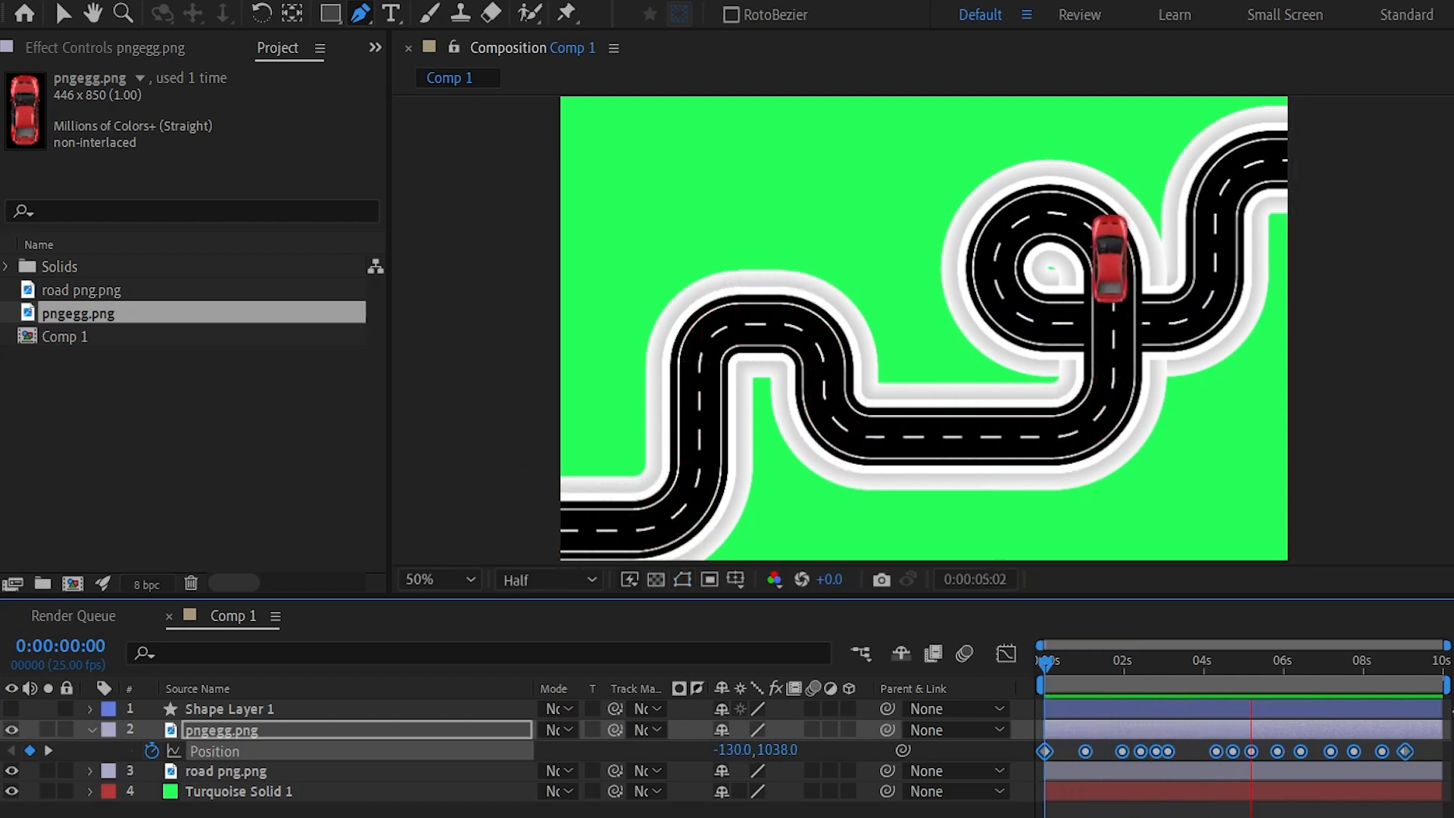
{"action": "key", "text": "space"}
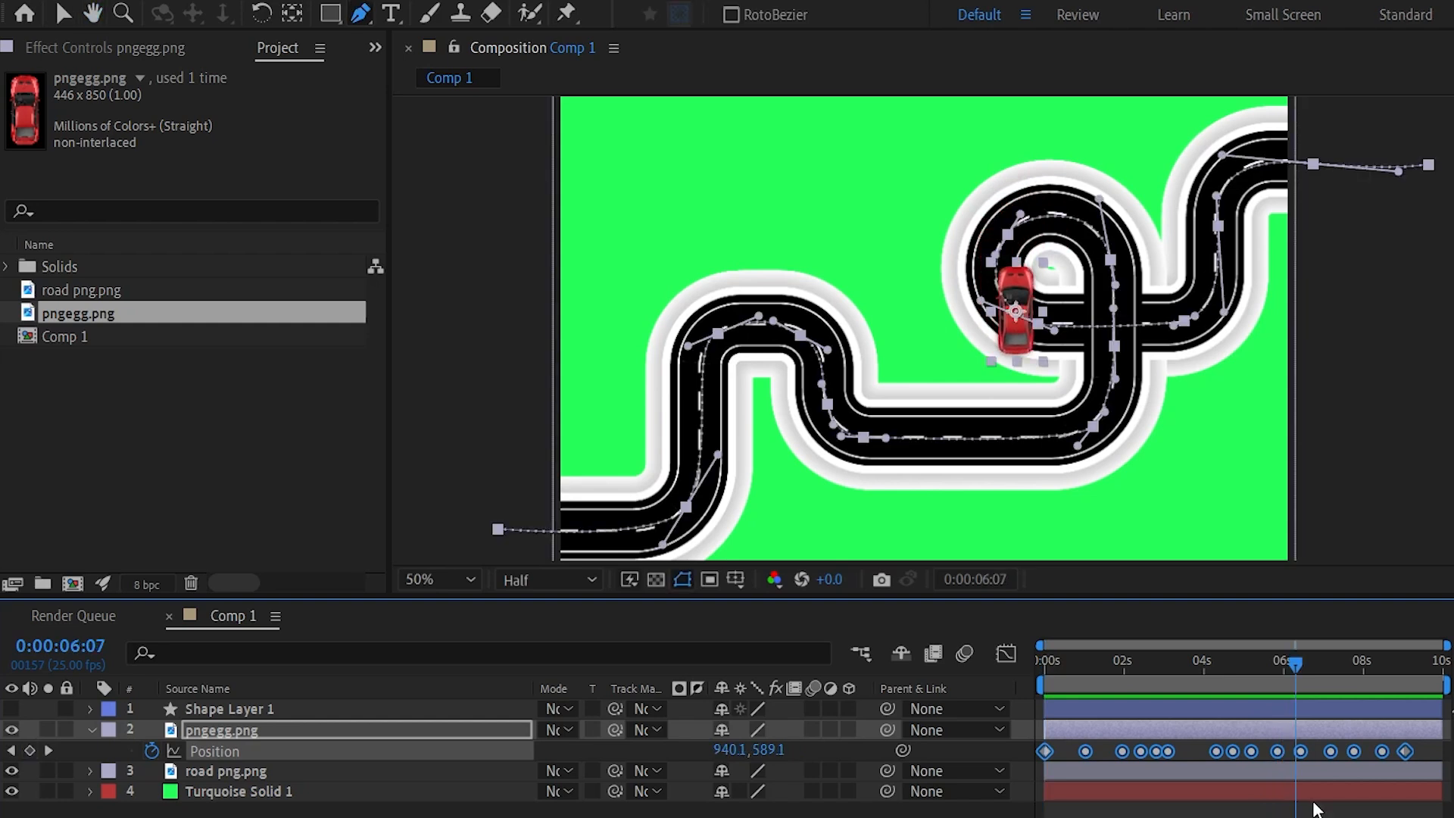
Compress the car's Position keyframes proportionally so the last one falls at about 7.5 seconds, and preview the motion
{"action": "left_click_drag", "start_coordinate": [1406, 750], "coordinate": [1343, 751], "text": "alt"}
{"action": "key", "text": "space"}
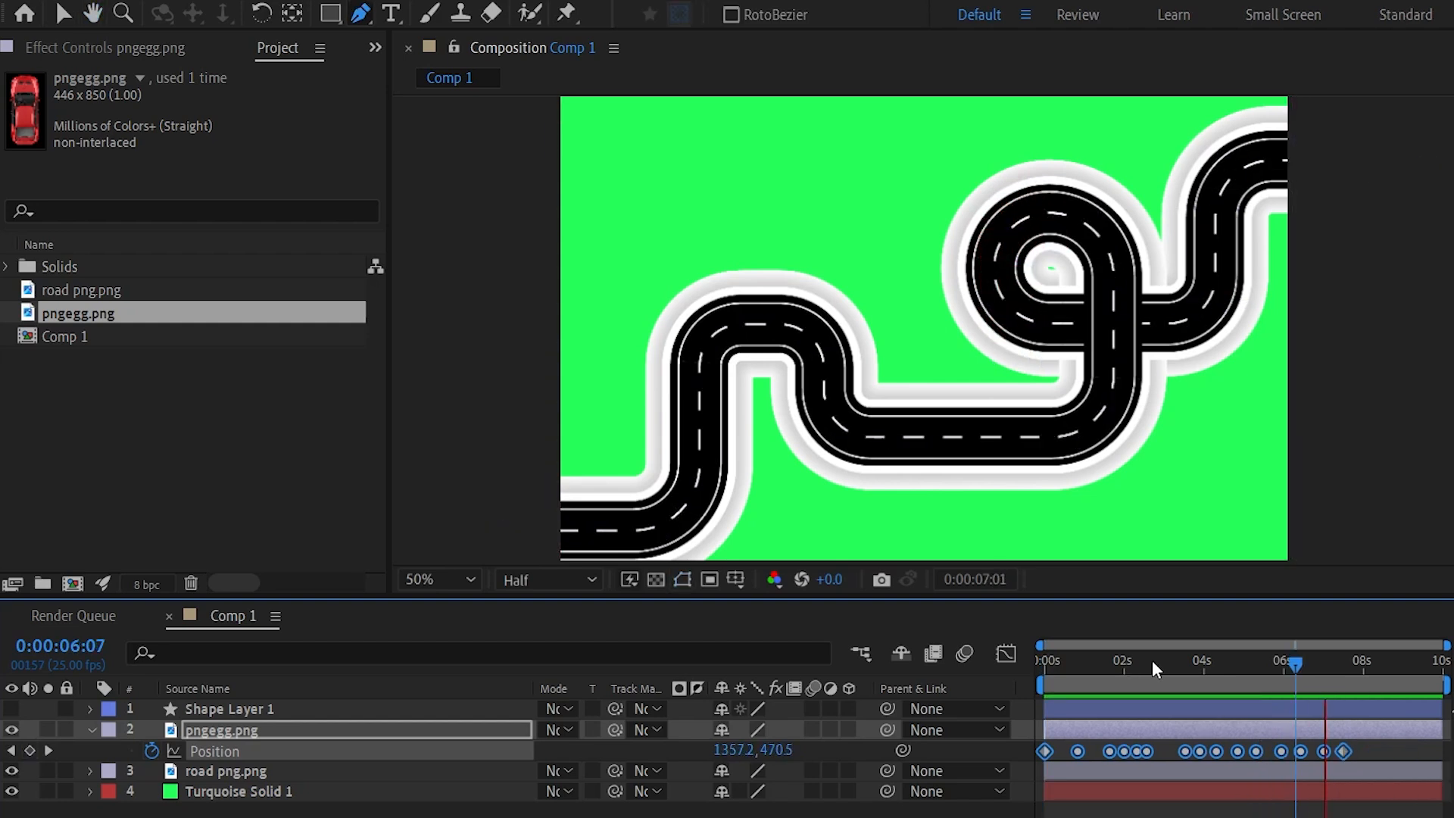
{"action": "left_click", "coordinate": [1184, 661]}
{"action": "key", "text": "space"}
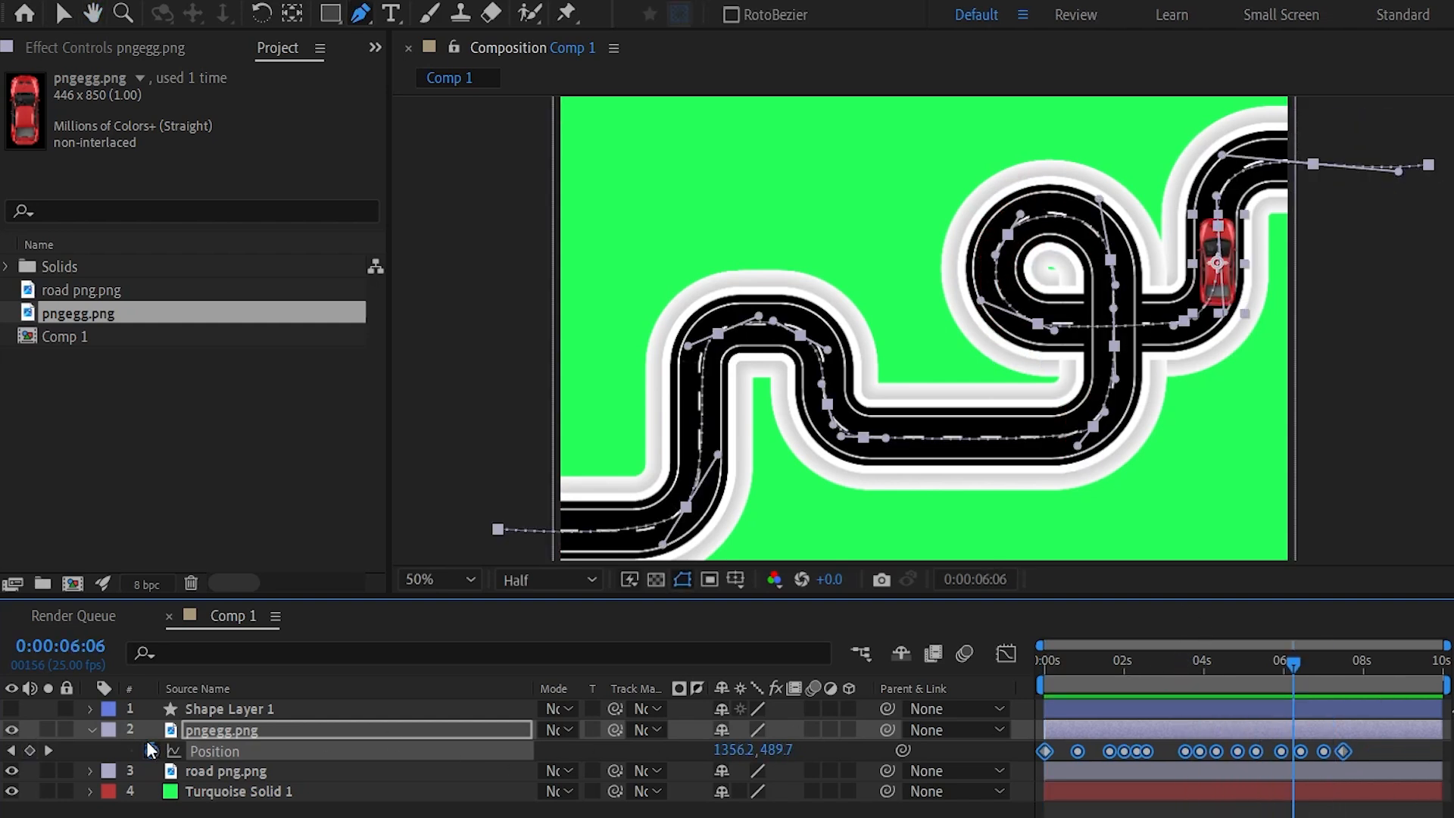
Set the car layer's auto-orientation to Orient Along Path and preview the motion from the start
{"action": "right_click", "coordinate": [233, 733]}
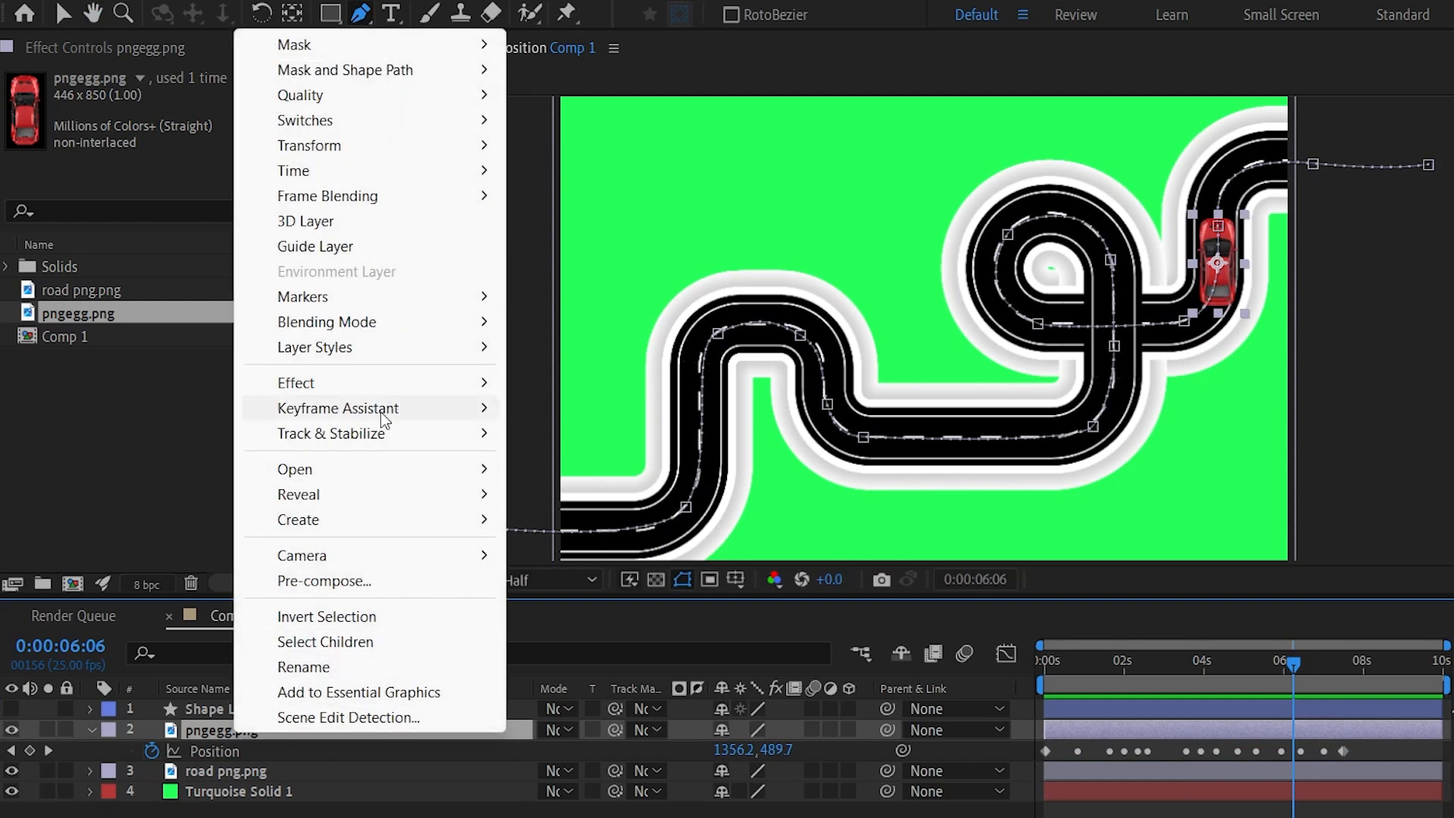
{"action": "mouse_move", "coordinate": [385, 152]}
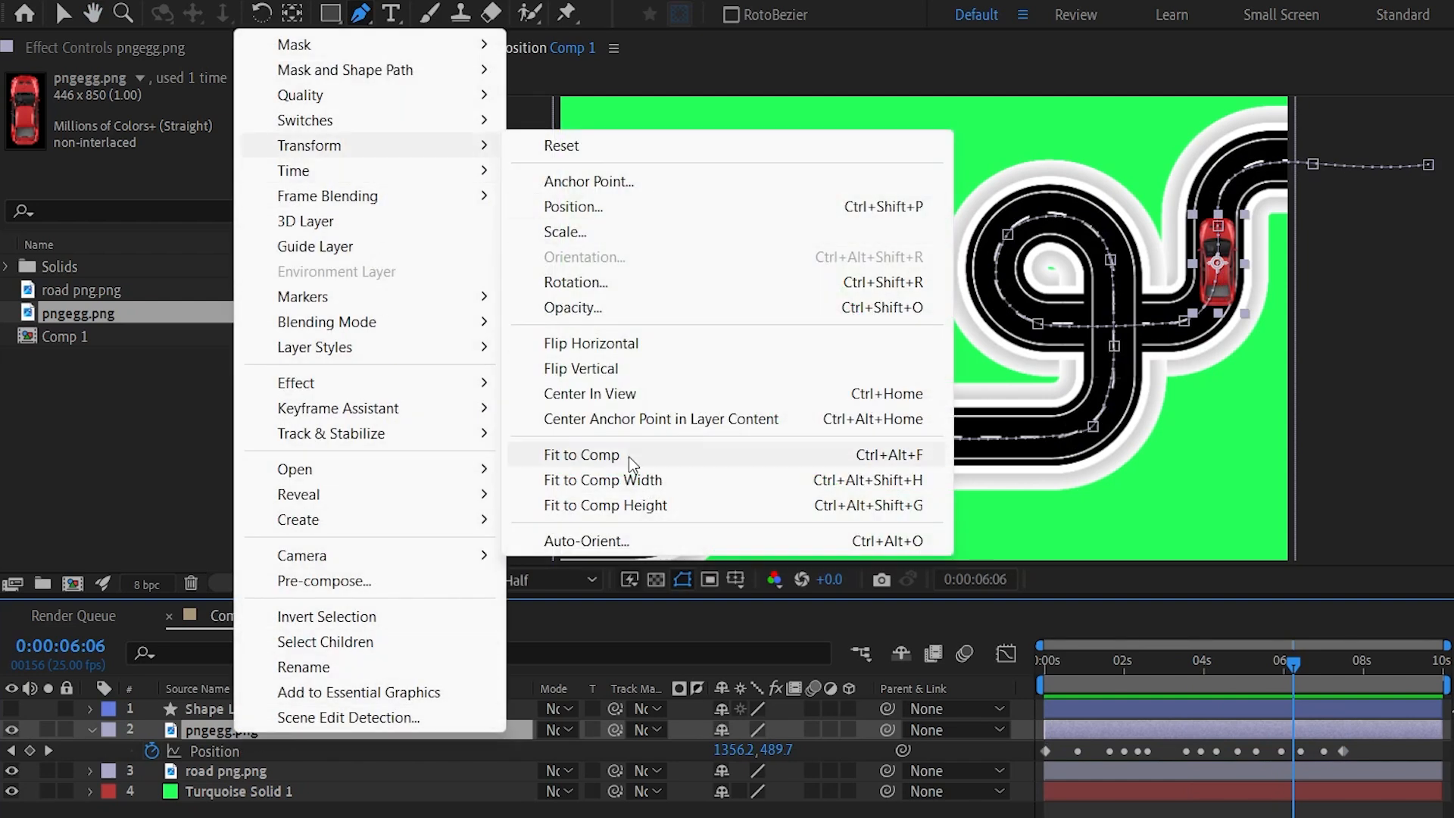
{"action": "left_click", "coordinate": [628, 544]}
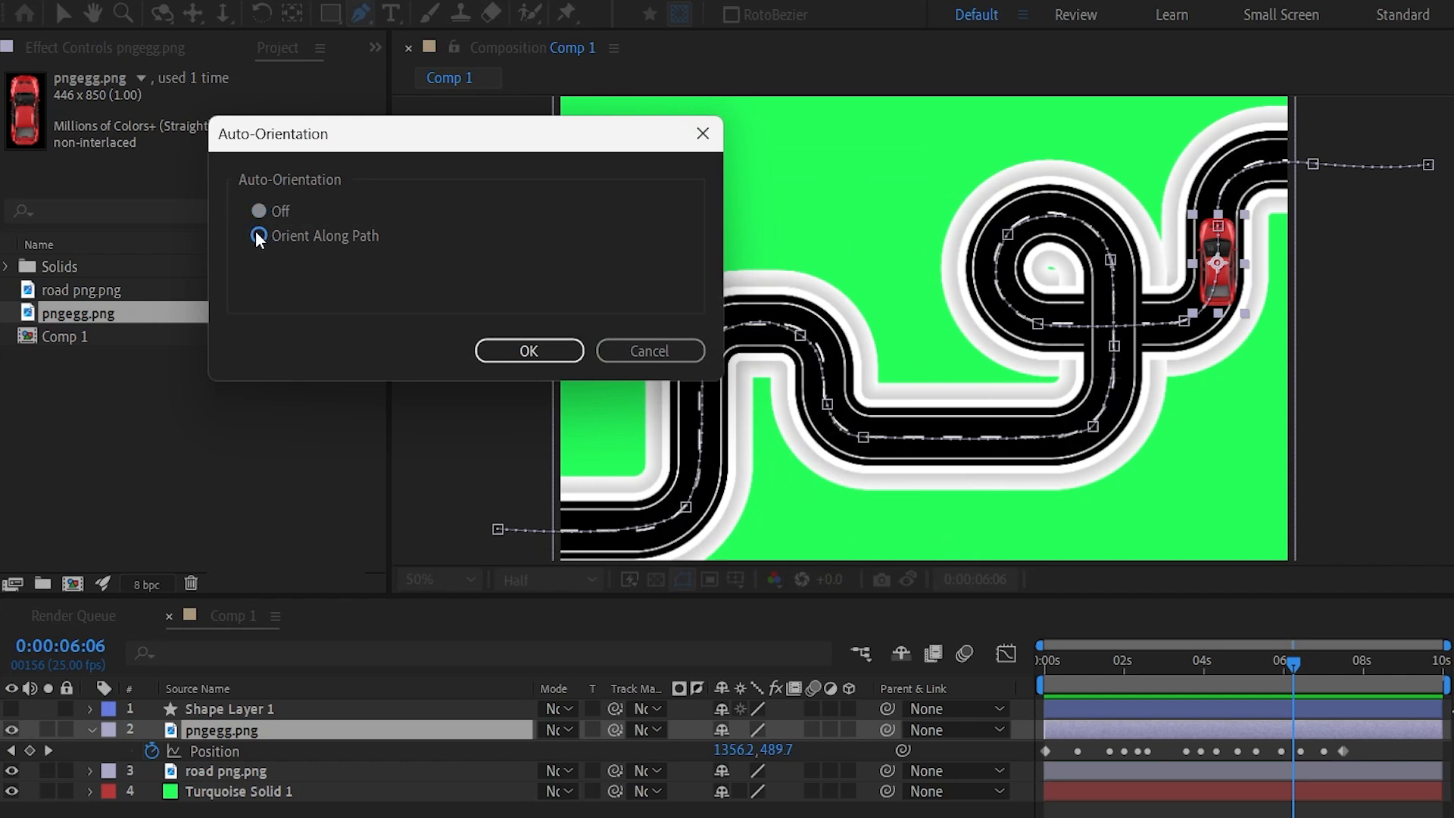
{"action": "left_click", "coordinate": [531, 357]}
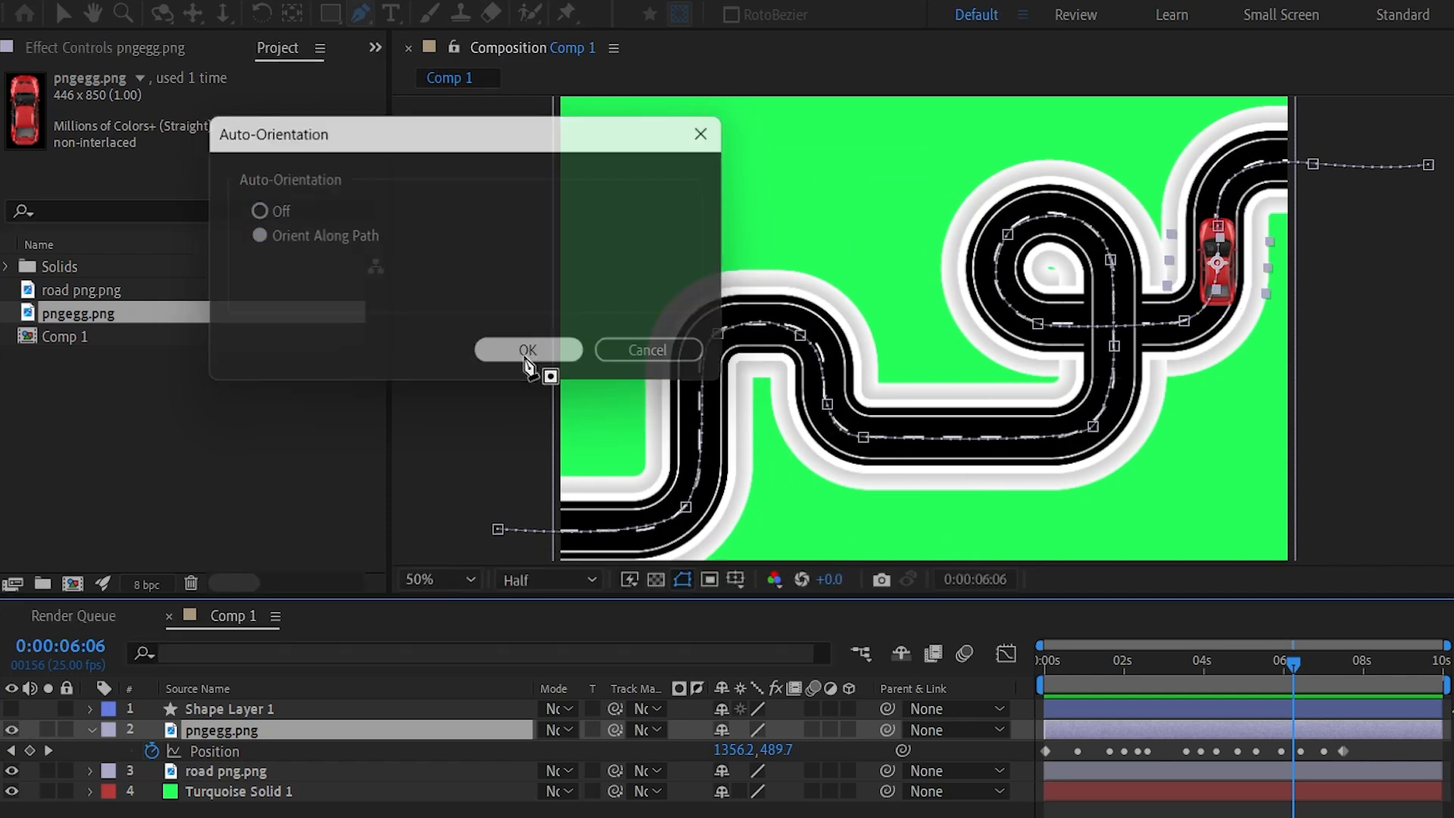
{"action": "left_click_drag", "start_coordinate": [1059, 665], "coordinate": [1041, 658]}
{"action": "key", "text": "space"}
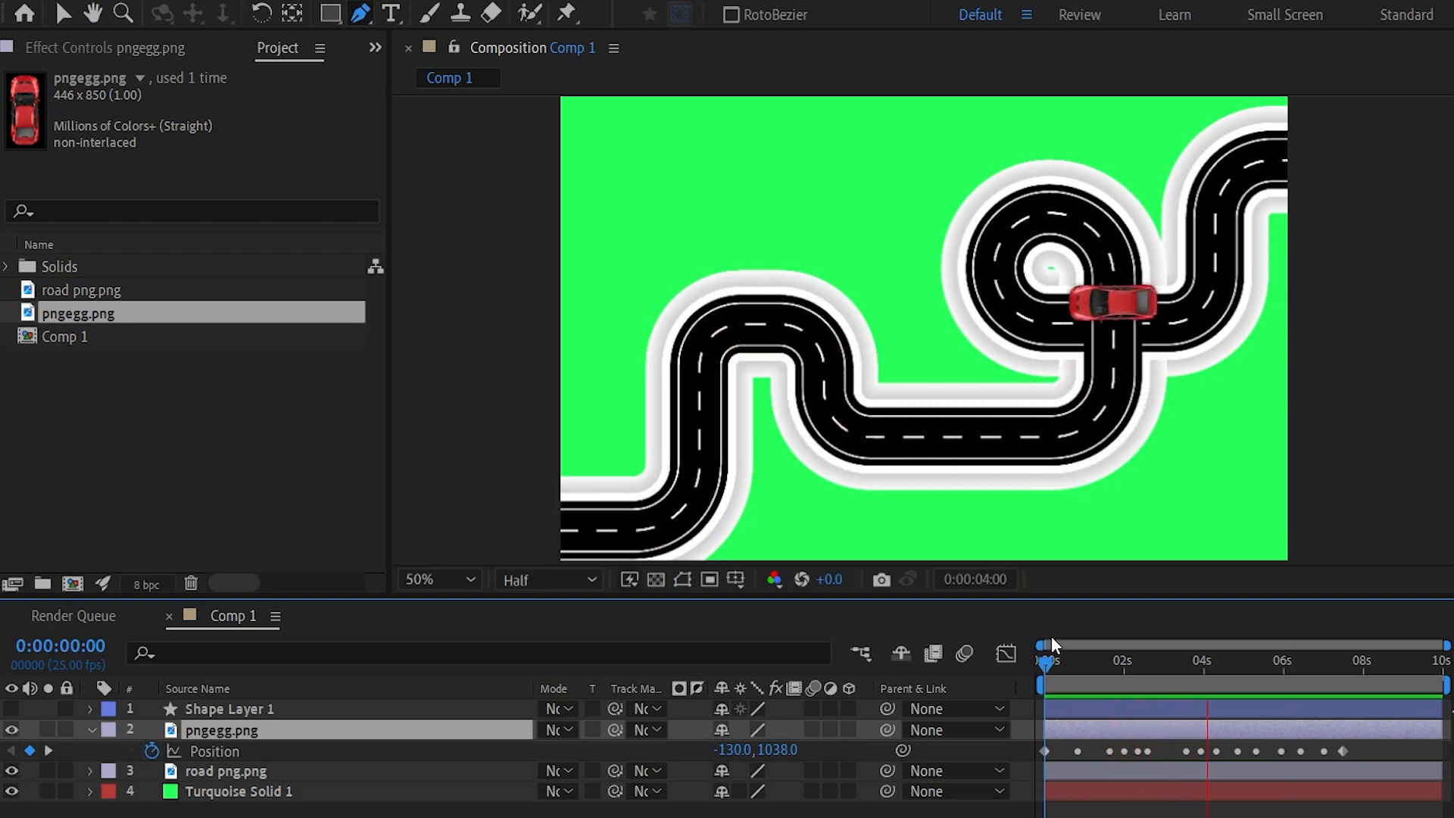
{"action": "key", "text": "space"}
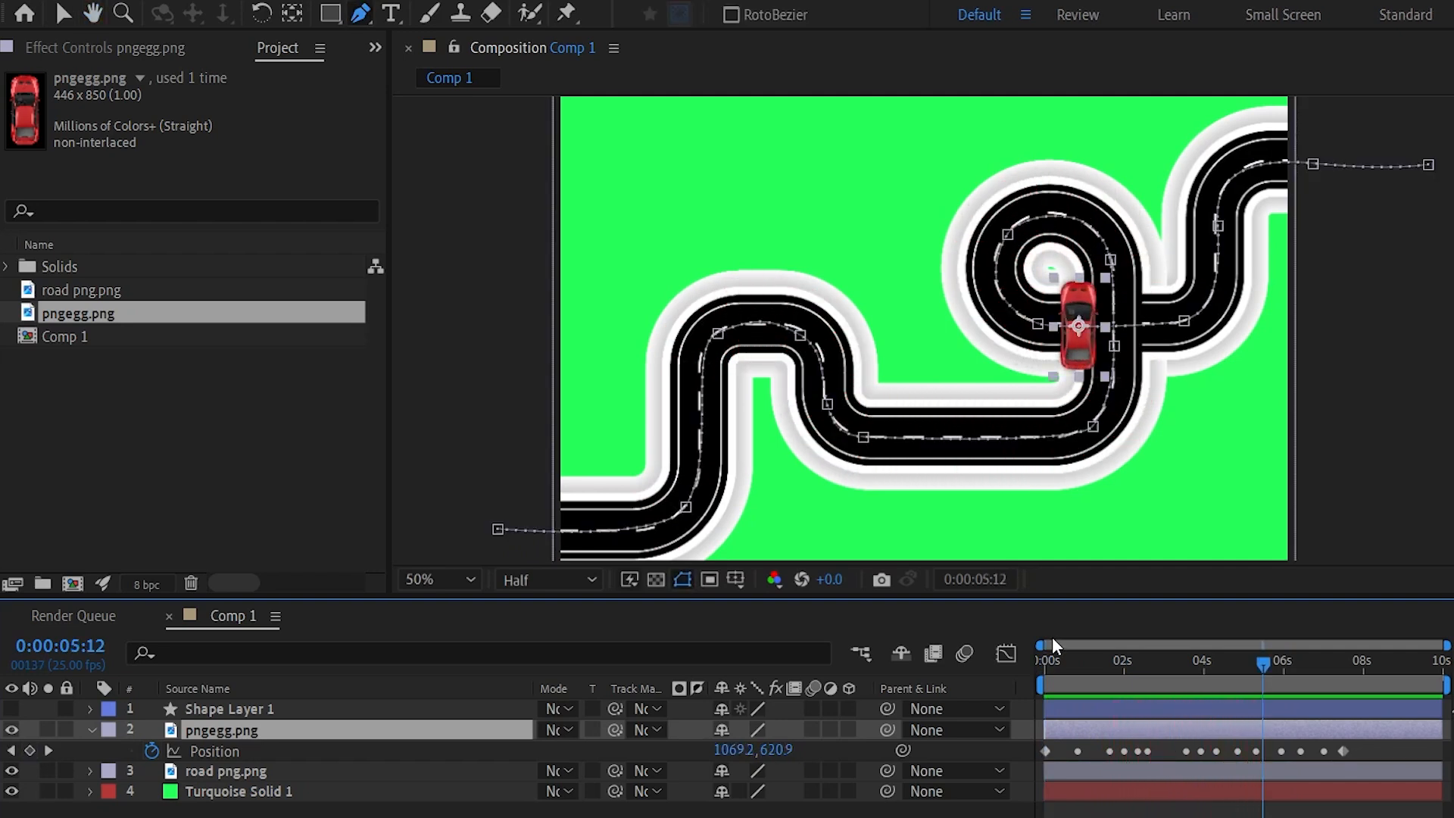
Set the car layer's Rotation to 90° at the start of the path and preview the animation
{"action": "left_click_drag", "start_coordinate": [1100, 660], "coordinate": [1059, 661]}
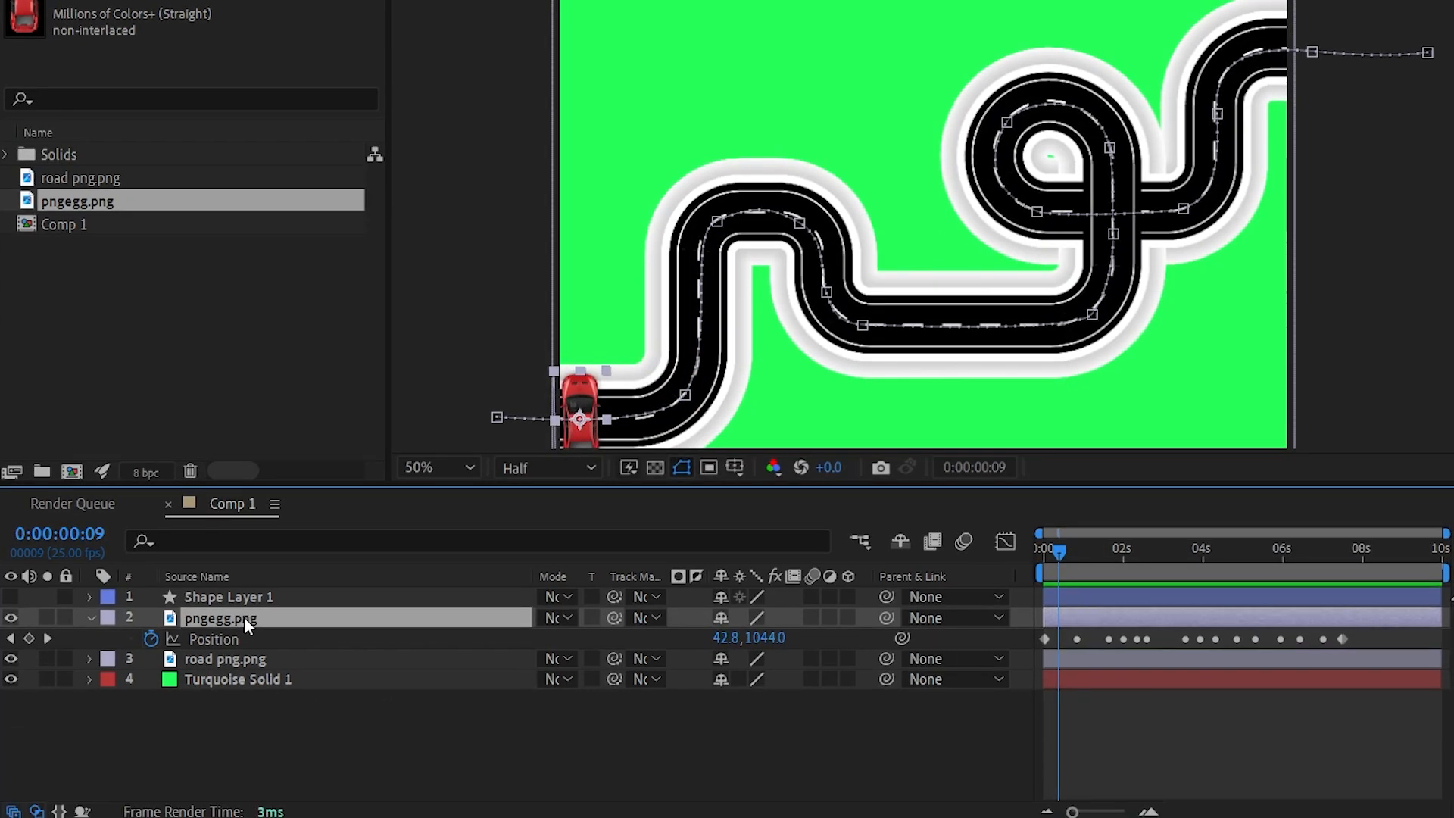
{"action": "key", "text": "r"}
{"action": "left_click_drag", "start_coordinate": [664, 638], "coordinate": [833, 694]}
{"action": "key", "text": "Return"}
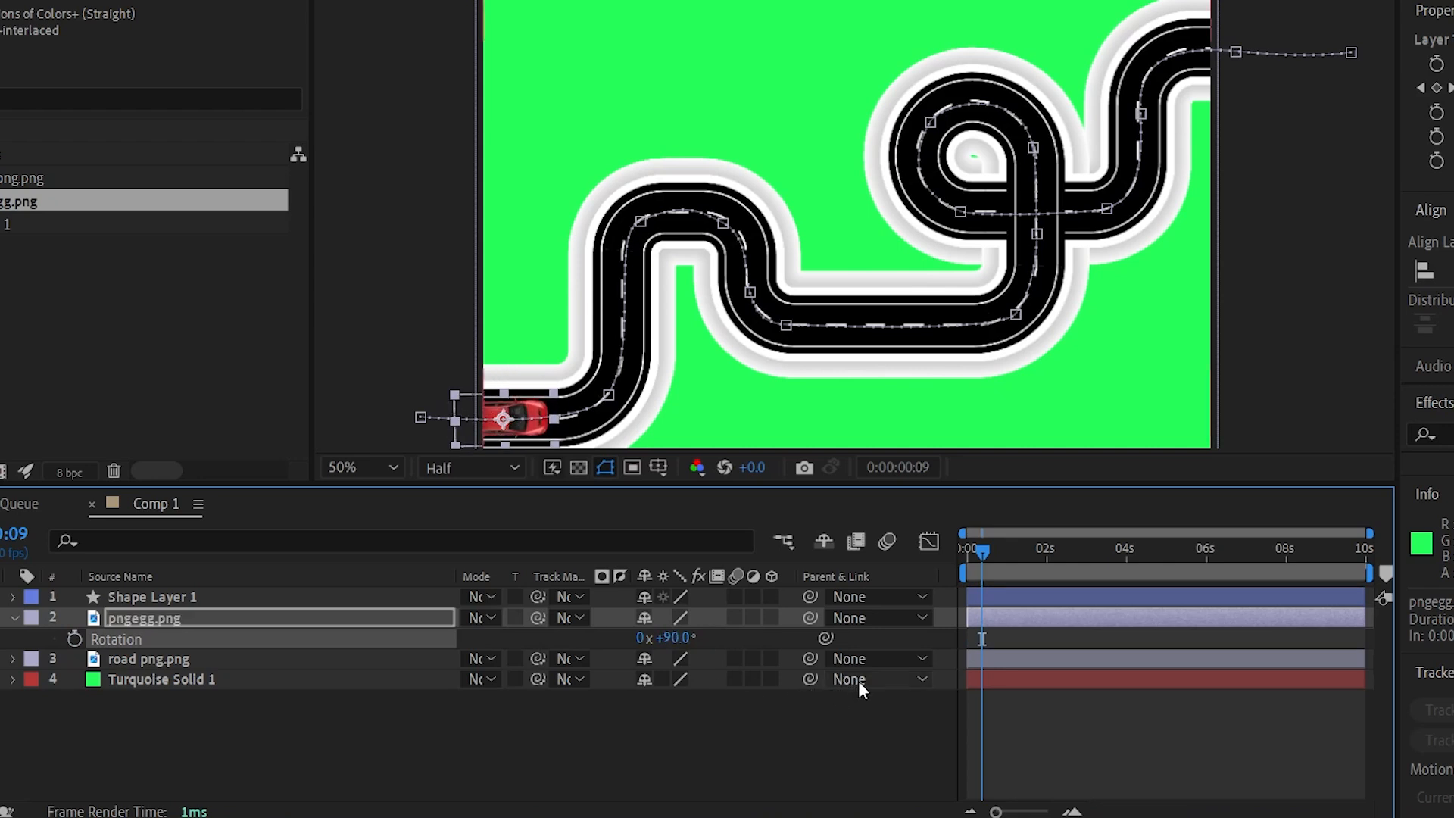
{"action": "key", "text": "space"}
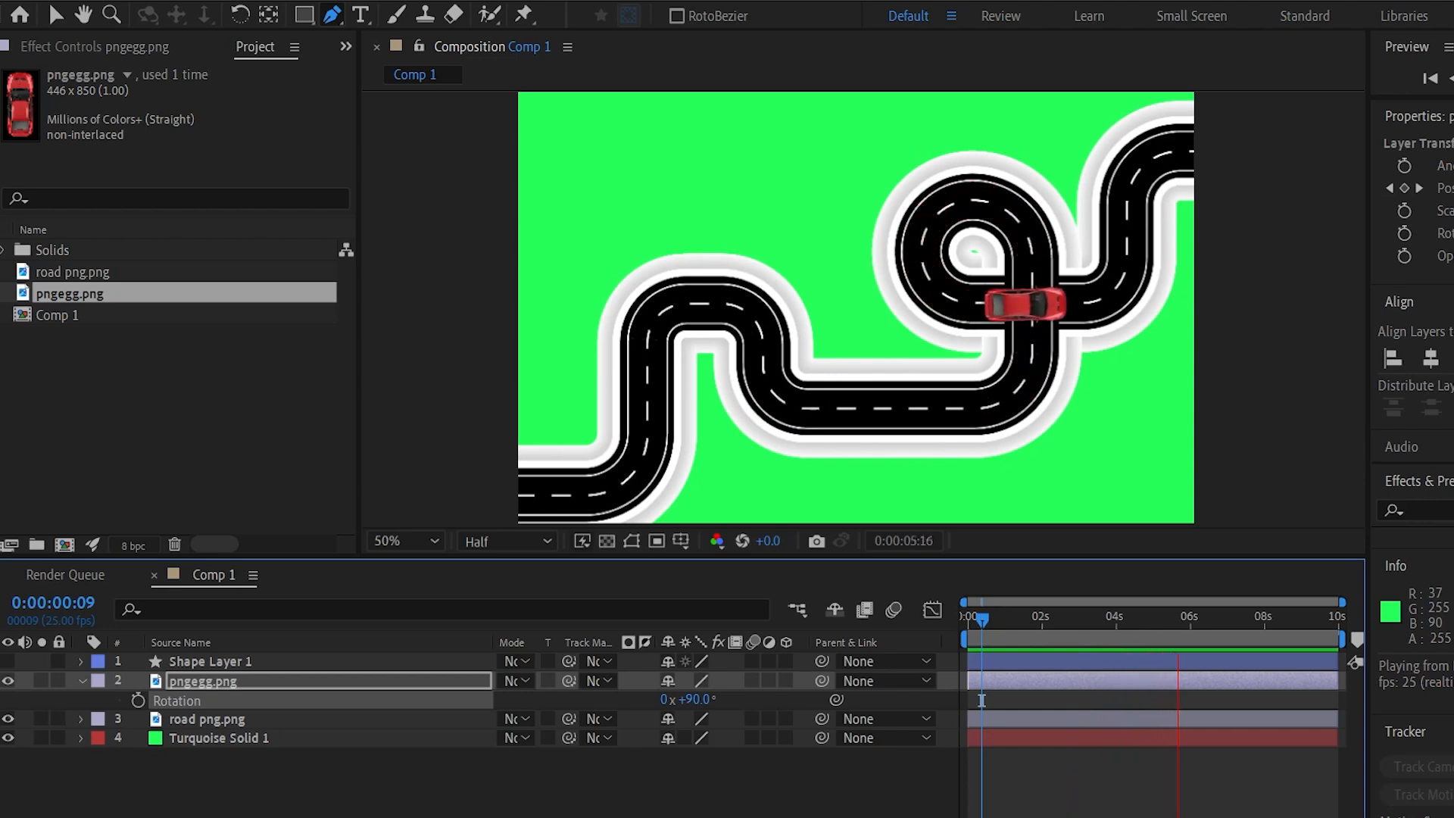
{"action": "key", "text": "space"}
Reduce the car layer's Scale to 19% and preview it driving along the road
{"action": "left_click_drag", "start_coordinate": [1269, 620], "coordinate": [992, 619]}
{"action": "left_click", "coordinate": [270, 681]}
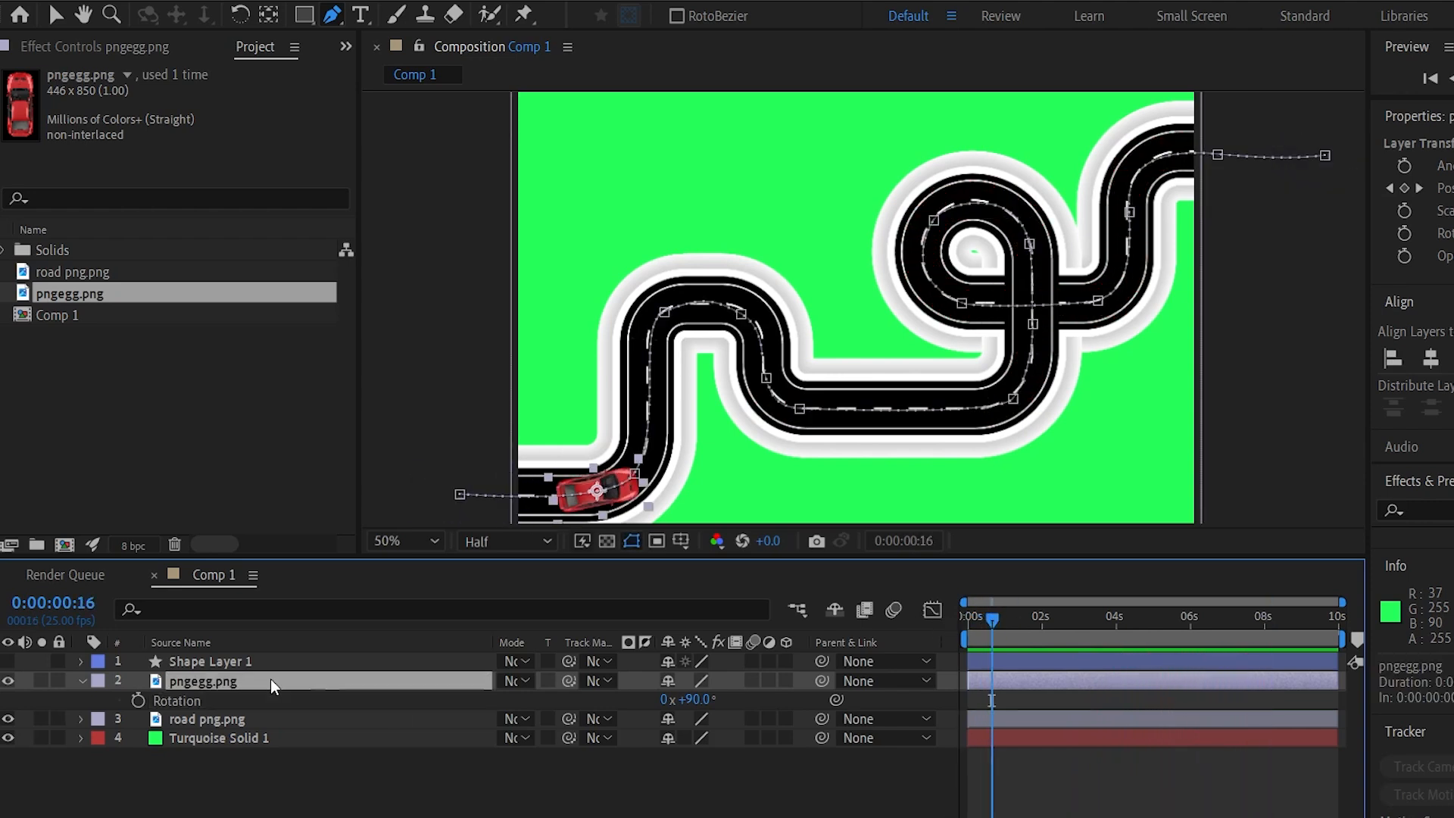
{"action": "left_click_drag", "start_coordinate": [690, 699], "coordinate": [688, 706]}
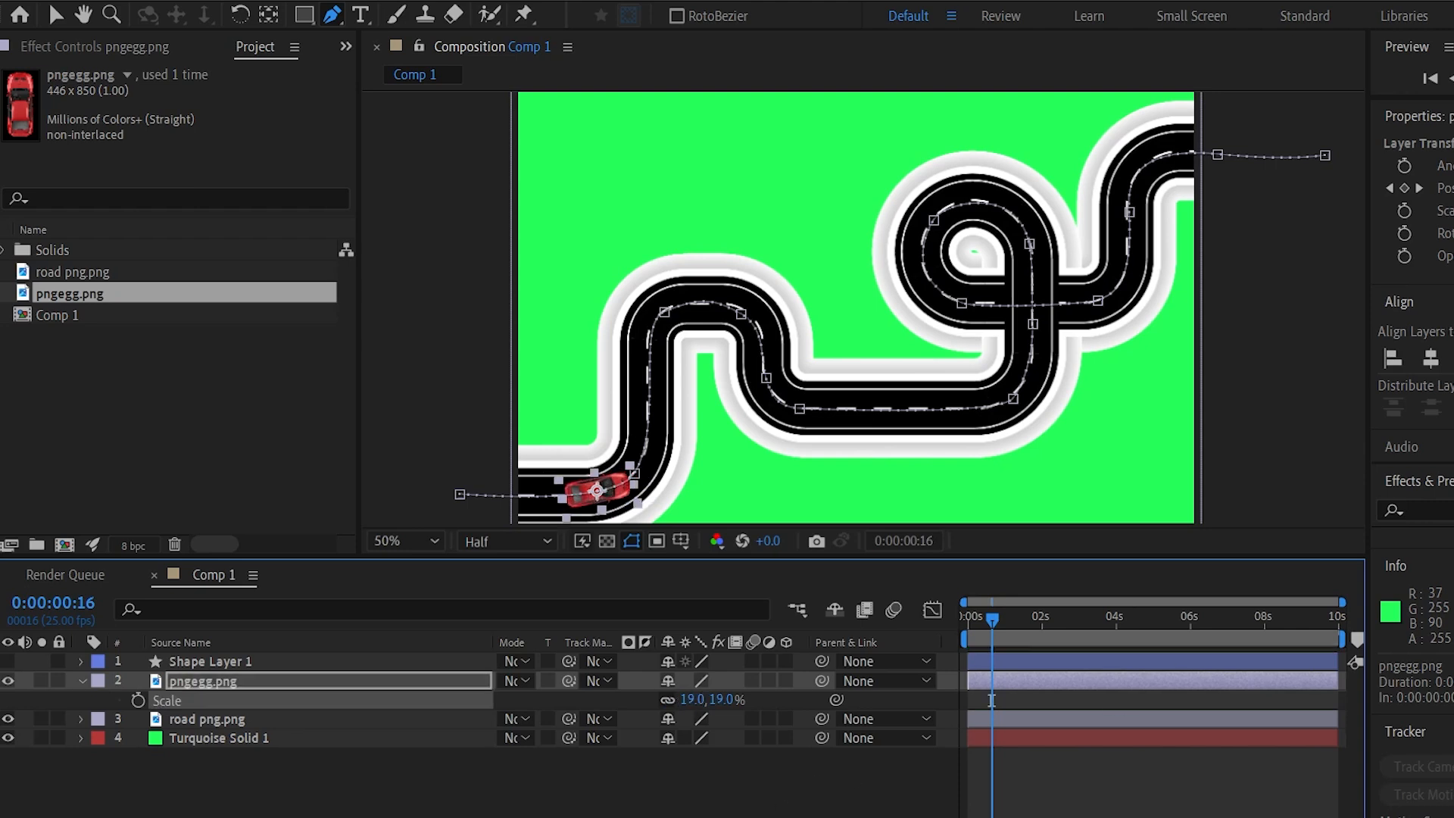
{"action": "left_click", "coordinate": [724, 810]}
{"action": "key", "text": "space"}
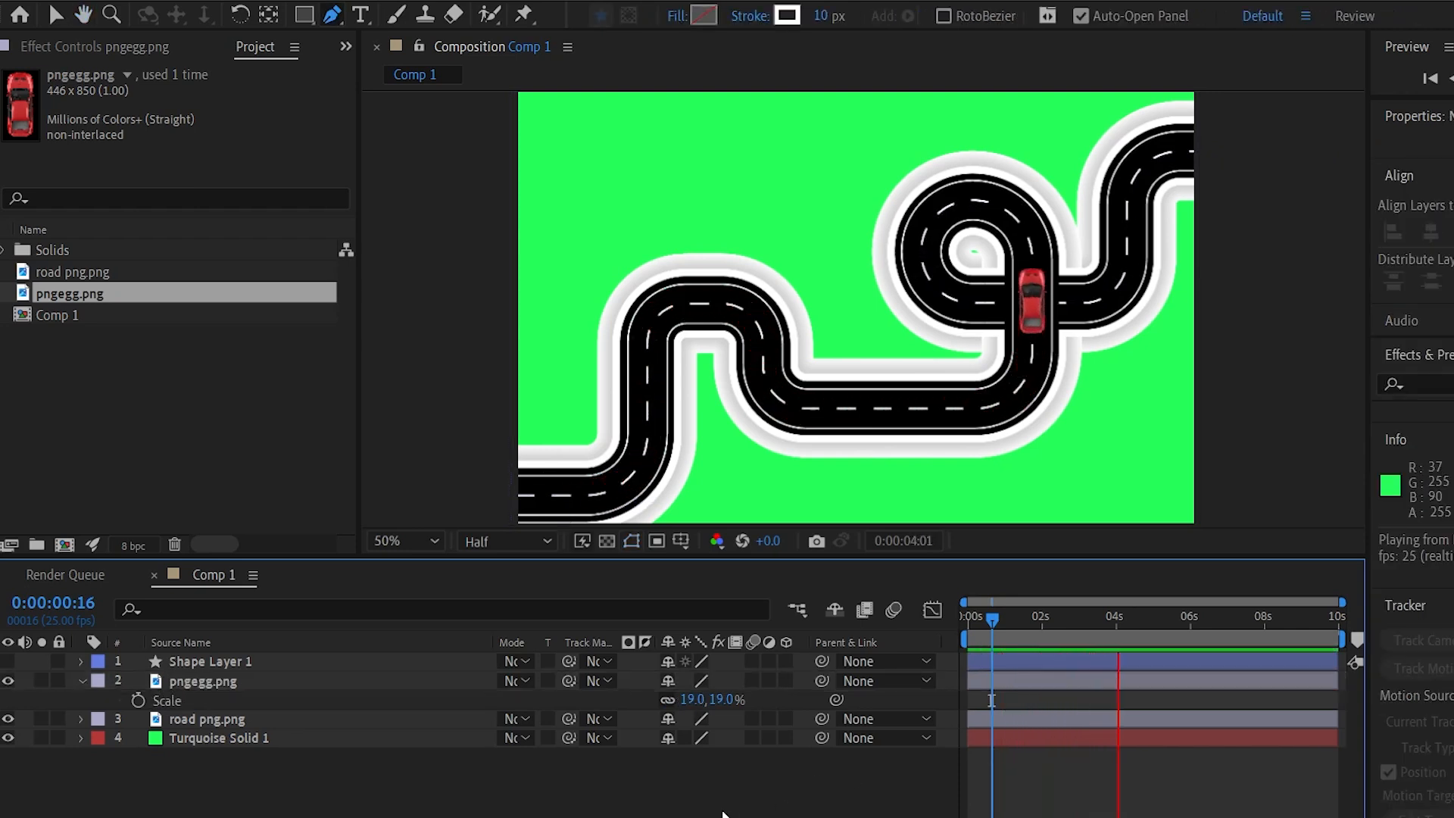
{"action": "key", "text": "space"}
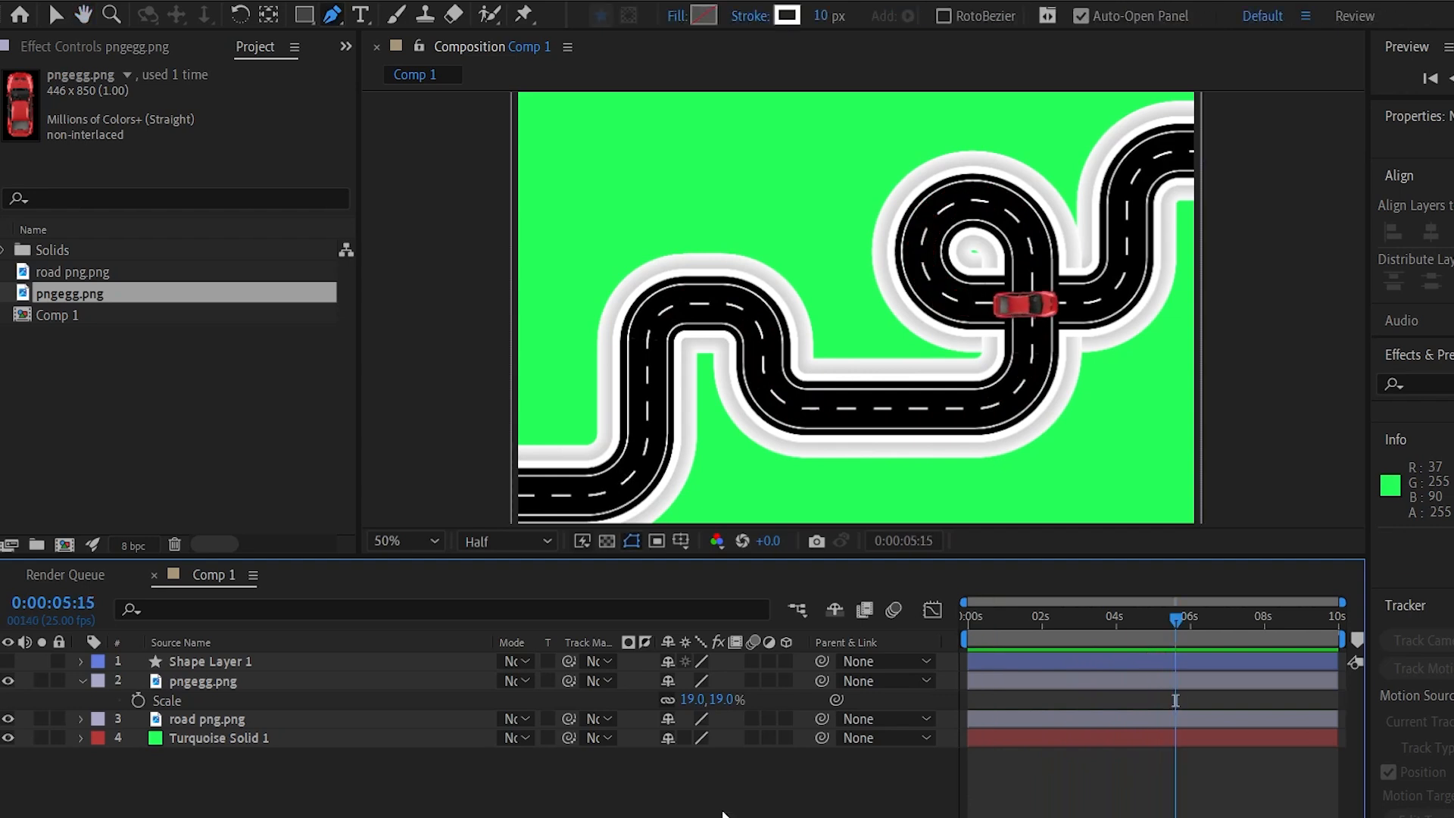
Examine frame by frame how the car passes through the loop towards the road crossing
{"action": "key", "text": "Page_Up"}
{"action": "key", "text": "Page_Up"}
{"action": "key", "text": "Page_Up"}
{"action": "key", "text": "Page_Up"}
{"action": "key", "text": "Page_Up"}
{"action": "key", "text": "Page_Up"}
{"action": "key", "text": "Page_Up"}
{"action": "key", "text": "Page_Up"}
{"action": "key", "text": "Page_Up"}
{"action": "key", "text": "Page_Up"}
{"action": "key", "text": "Page_Up"}
{"action": "key", "text": "Page_Up"}
{"action": "key", "text": "Page_Up"}
{"action": "key", "text": "Page_Up"}
{"action": "key", "text": "Page_Up"}
{"action": "key", "text": "Page_Up"}
{"action": "key", "text": "Page_Up"}
{"action": "key", "text": "Page_Up"}
{"action": "key", "text": "Page_Up"}
{"action": "key", "text": "Page_Up"}
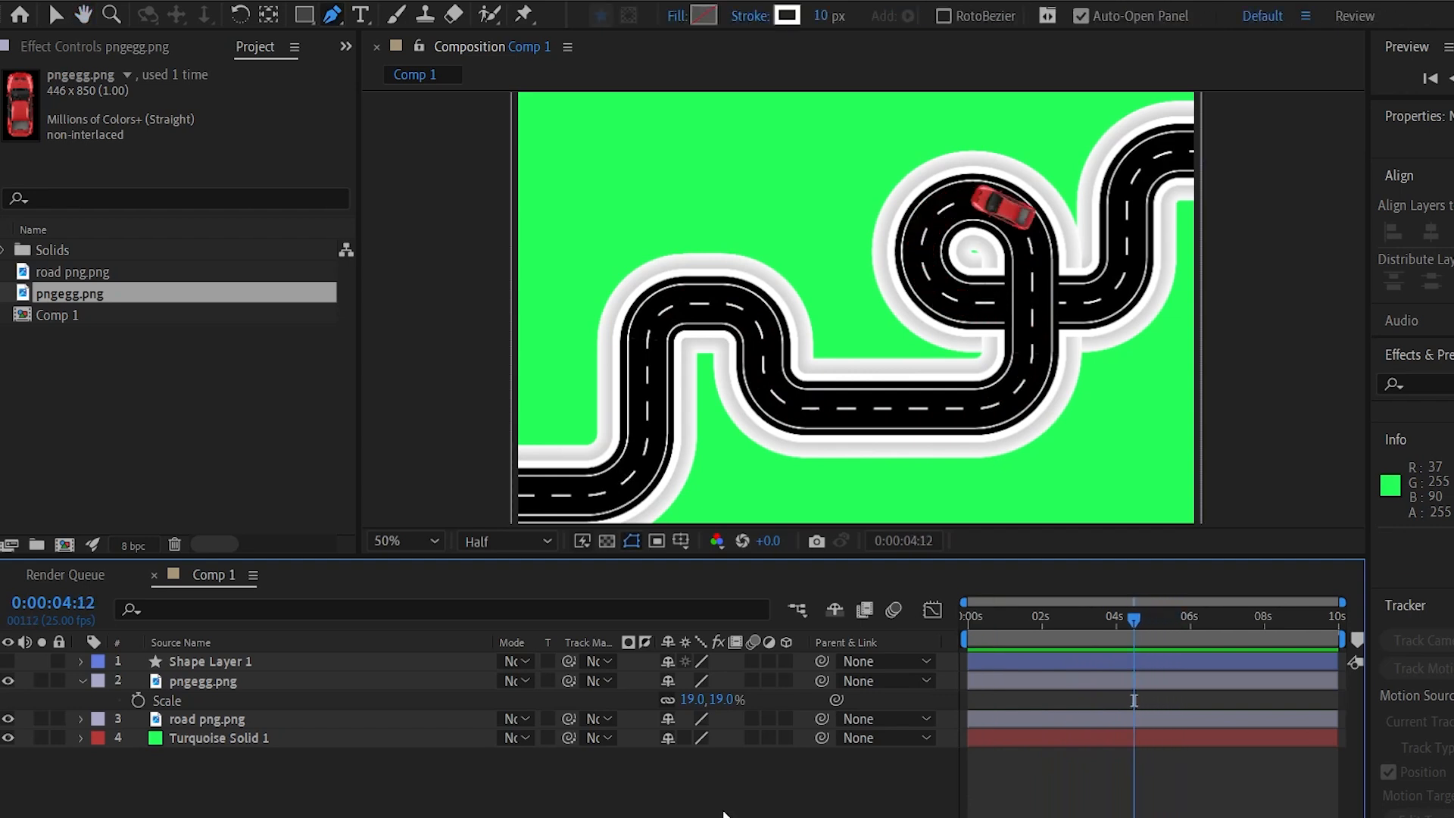
{"action": "key", "text": "space"}
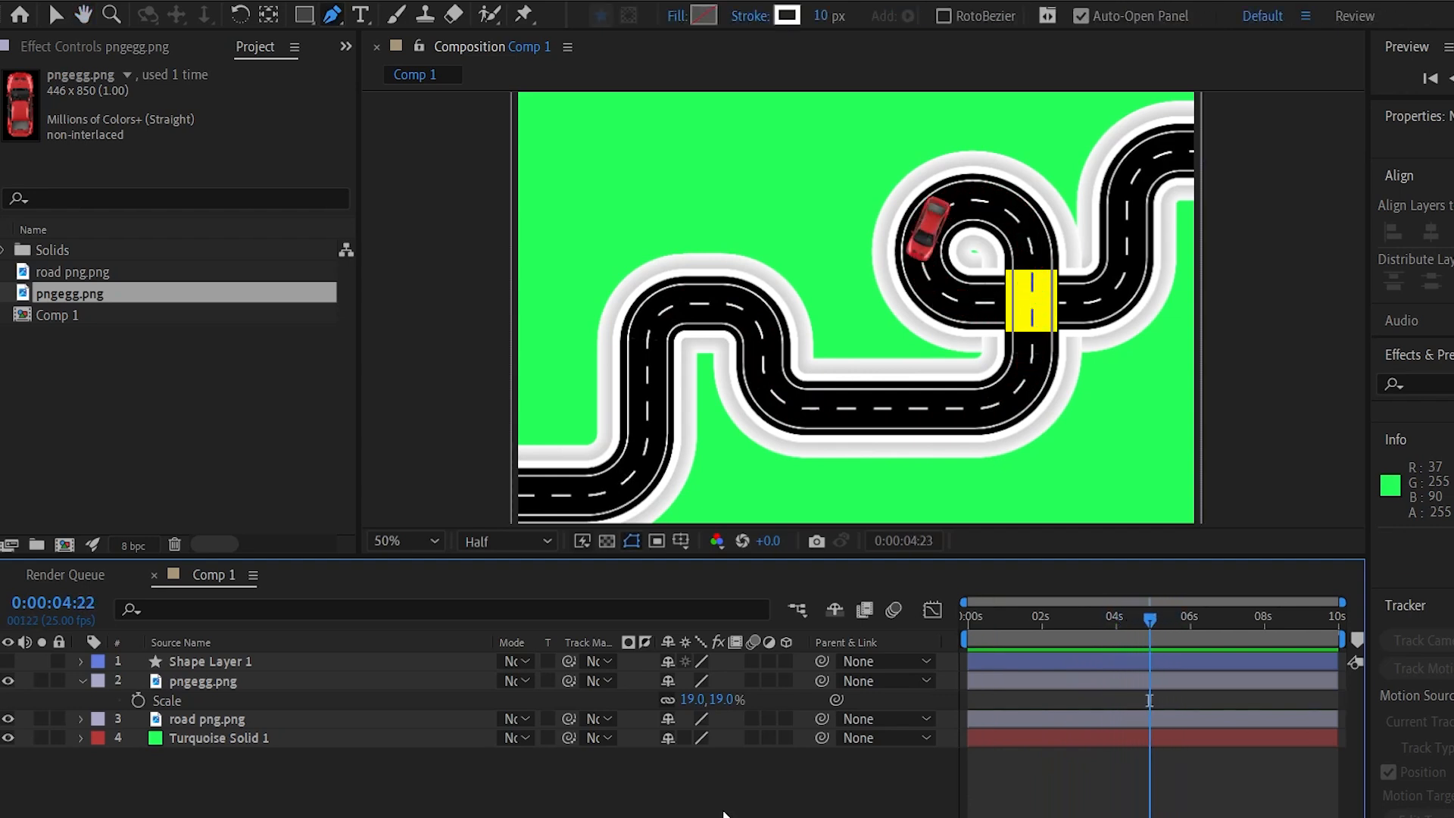
{"action": "key", "text": "Page_Down"}
{"action": "key", "text": "Page_Down"}
{"action": "key", "text": "Page_Down"}
{"action": "key", "text": "Page_Down"}
{"action": "key", "text": "Page_Down"}
{"action": "key", "text": "Page_Up"}
{"action": "key", "text": "Page_Up"}
{"action": "key", "text": "Page_Up"}
{"action": "key", "text": "Page_Up"}
{"action": "key", "text": "Page_Up"}
{"action": "key", "text": "Page_Up"}
{"action": "key", "text": "Page_Up"}
{"action": "key", "text": "Page_Up"}
{"action": "key", "text": "Page_Up"}
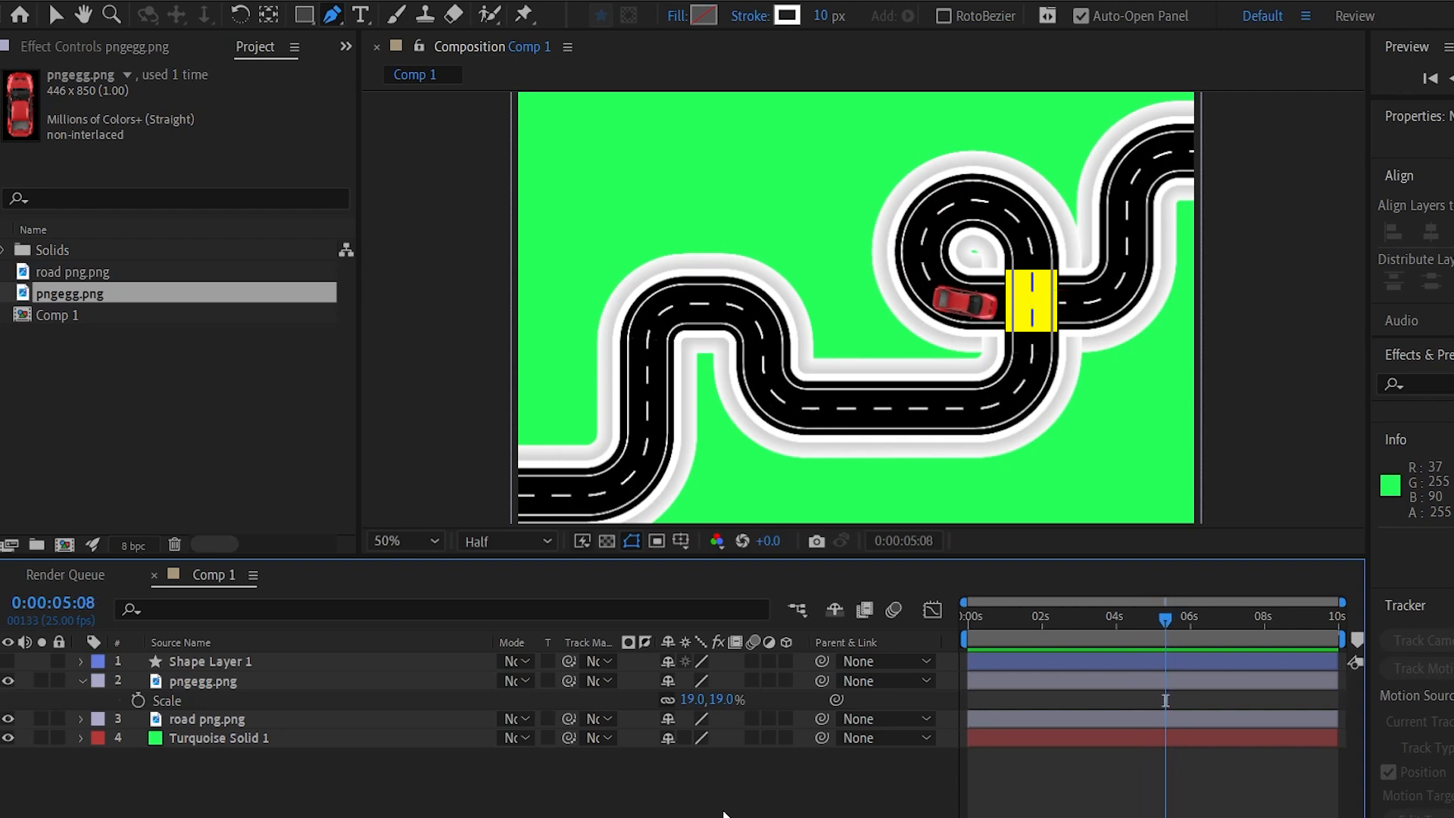
Pre-compose the car layer, moving all attributes into the new composition
{"action": "left_click", "coordinate": [80, 682]}
{"action": "left_click", "coordinate": [195, 681]}
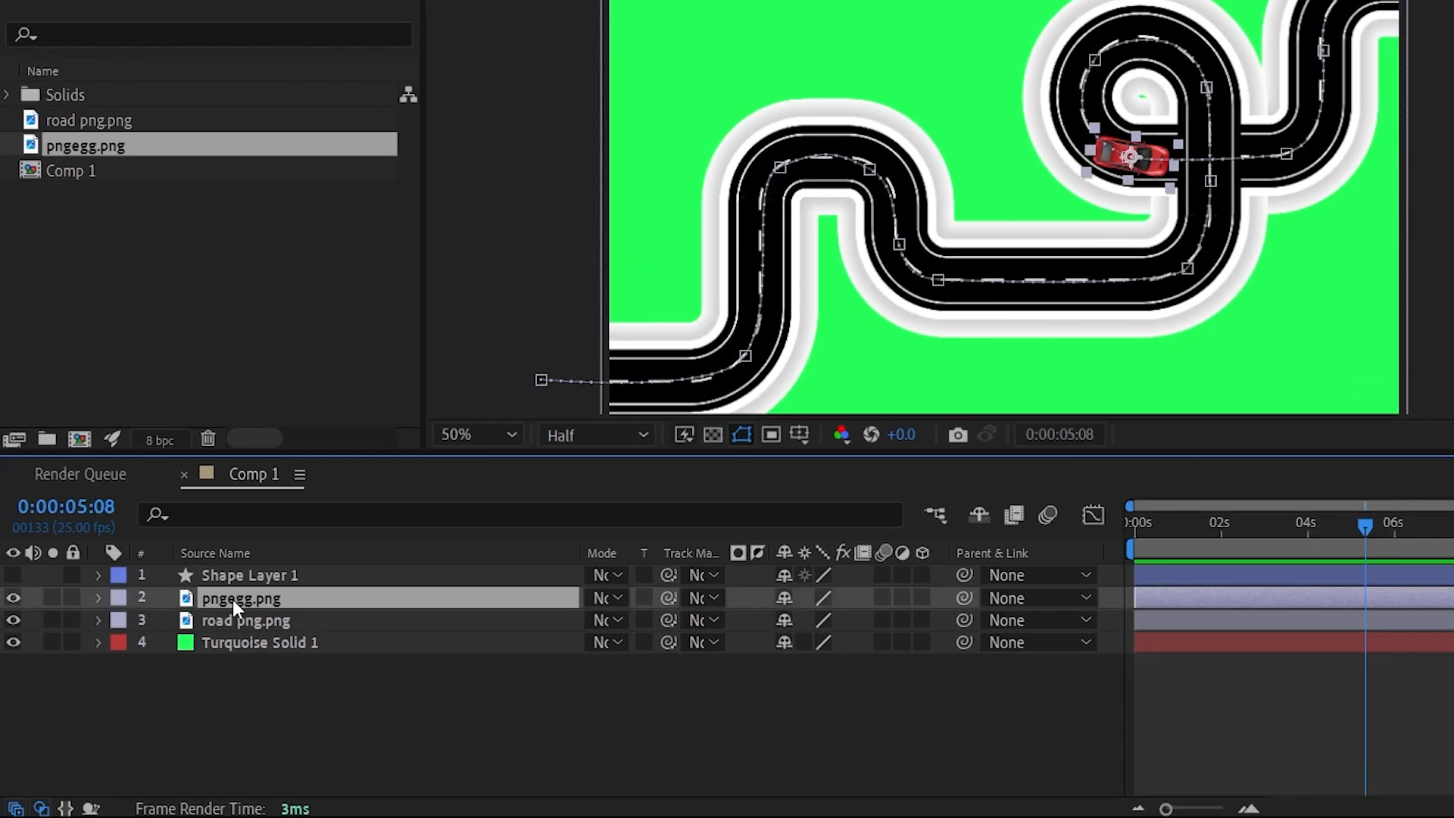
{"action": "right_click", "coordinate": [233, 598]}
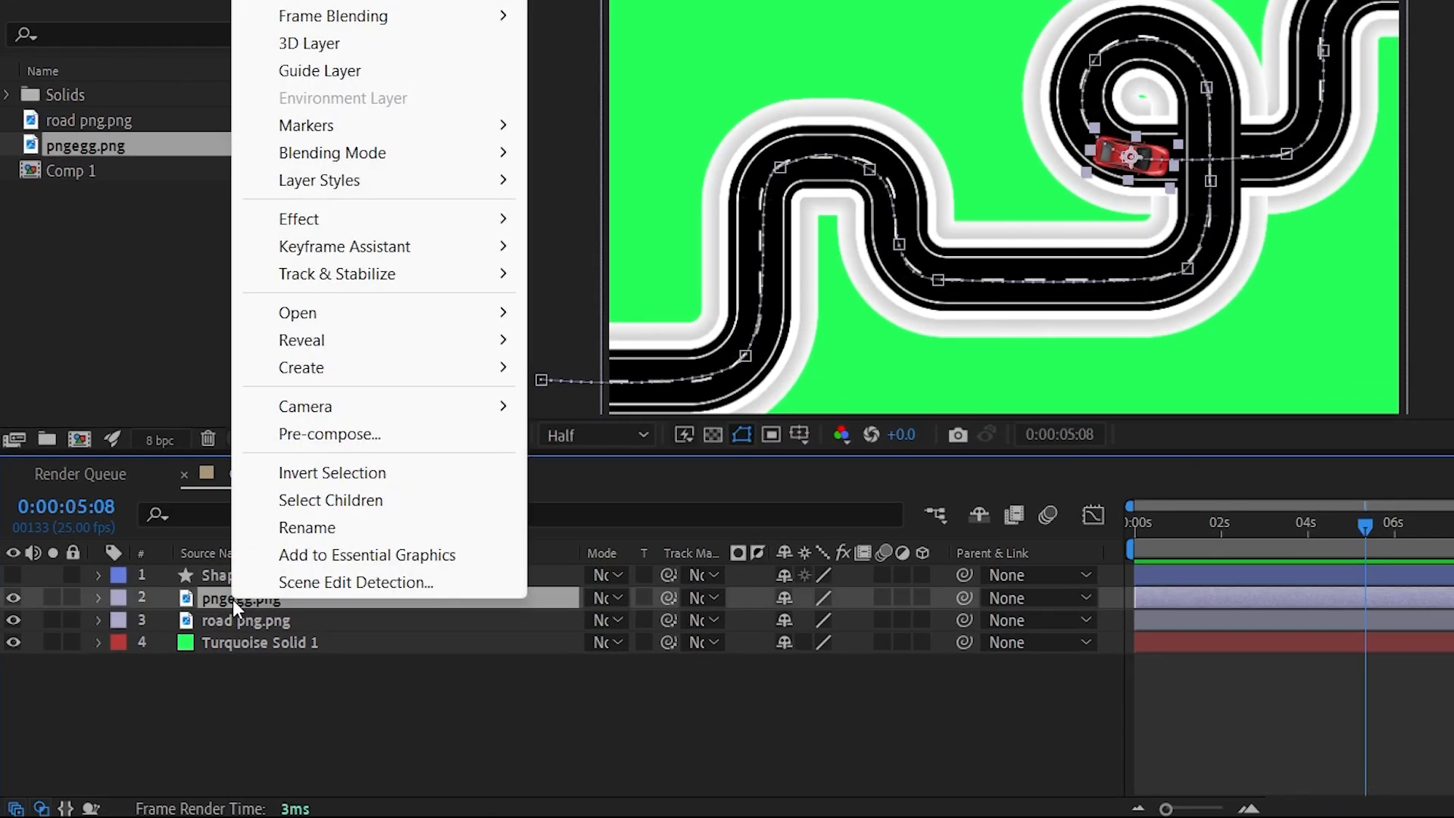
{"action": "left_click", "coordinate": [329, 436]}
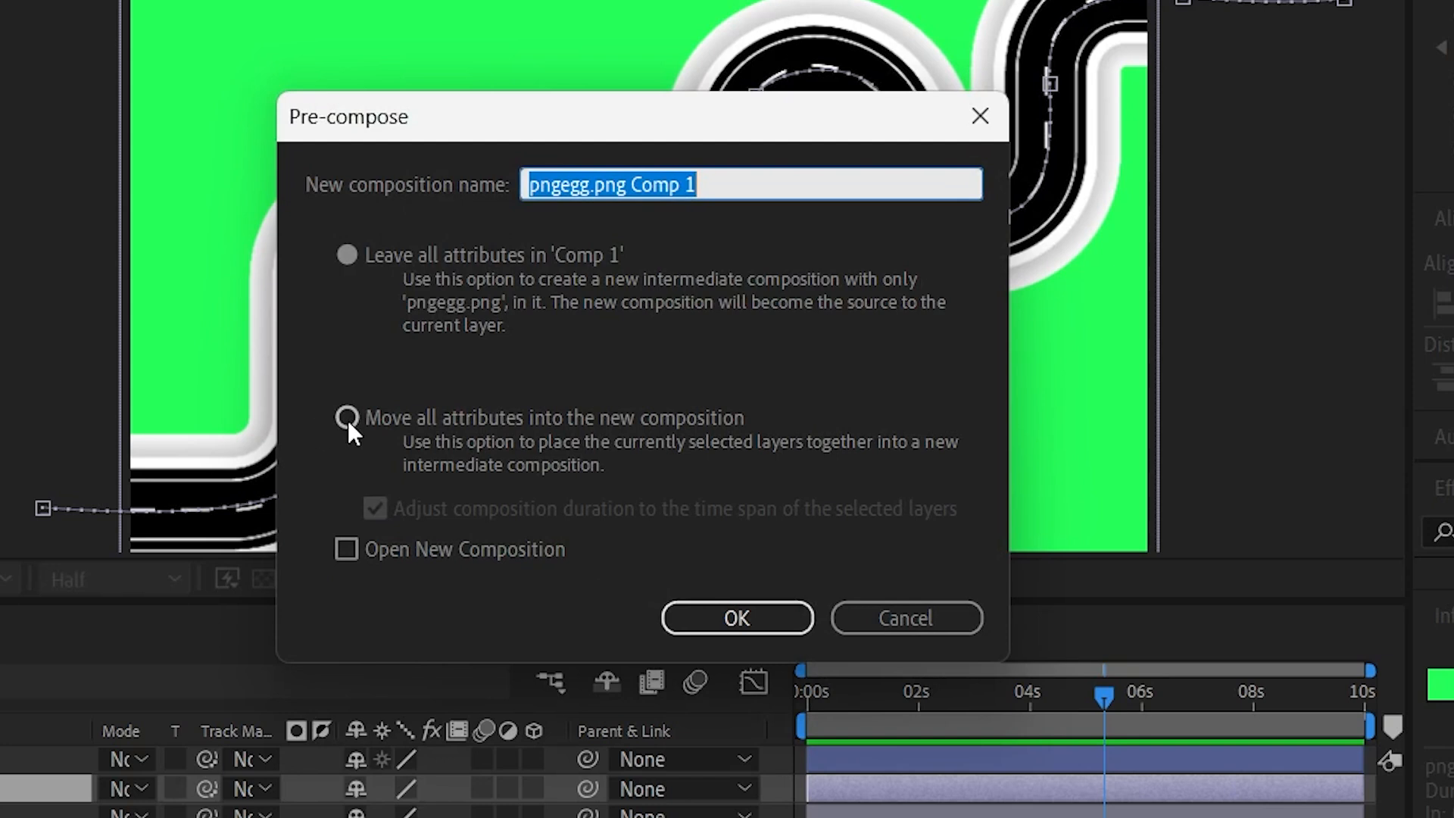
{"action": "left_click", "coordinate": [347, 418]}
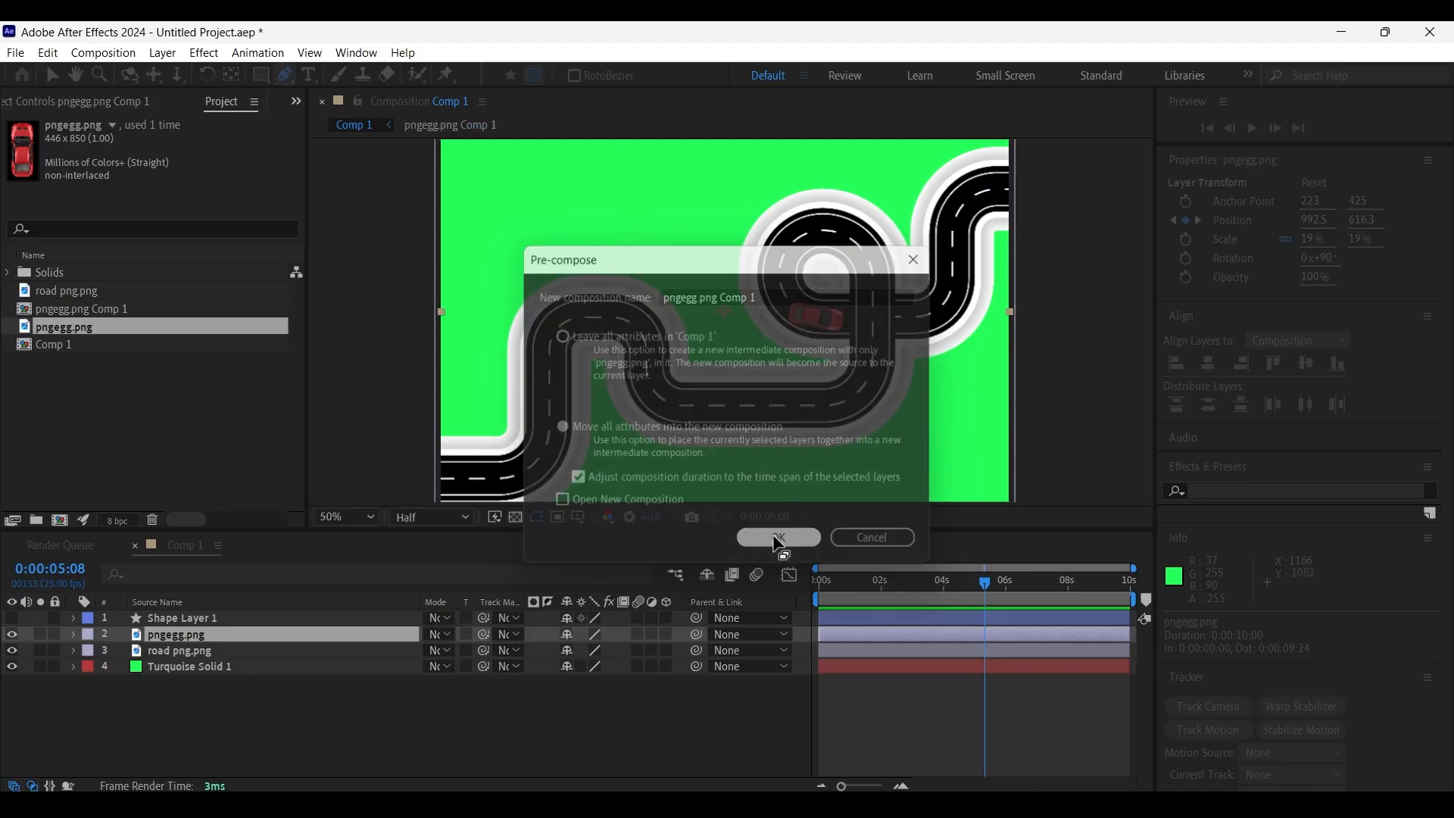
{"action": "left_click", "coordinate": [733, 619]}
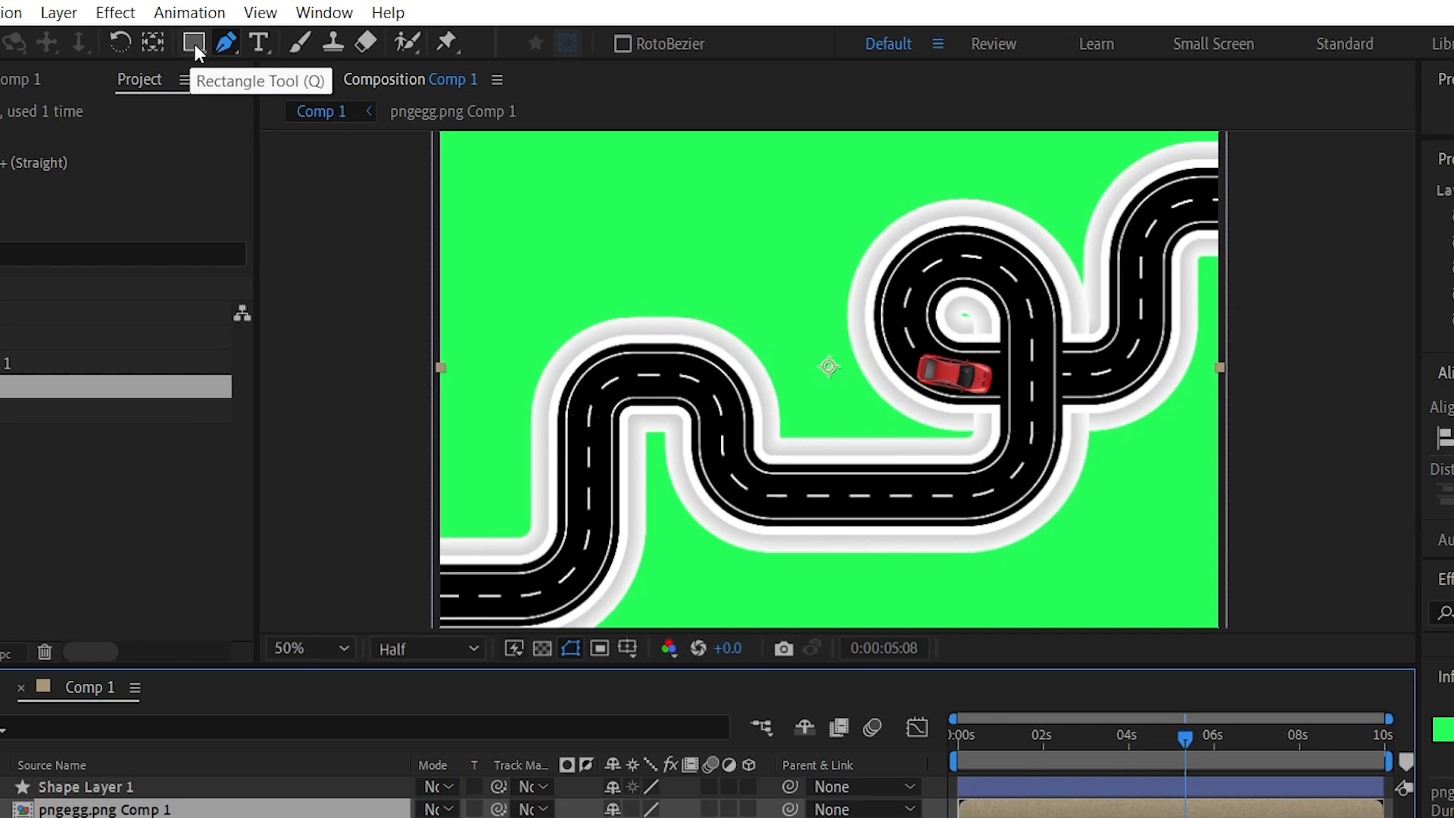
Draw a rectangular mask about 119 by 124 px on the car pre-comp over the road crossing
{"action": "left_click", "coordinate": [194, 43]}
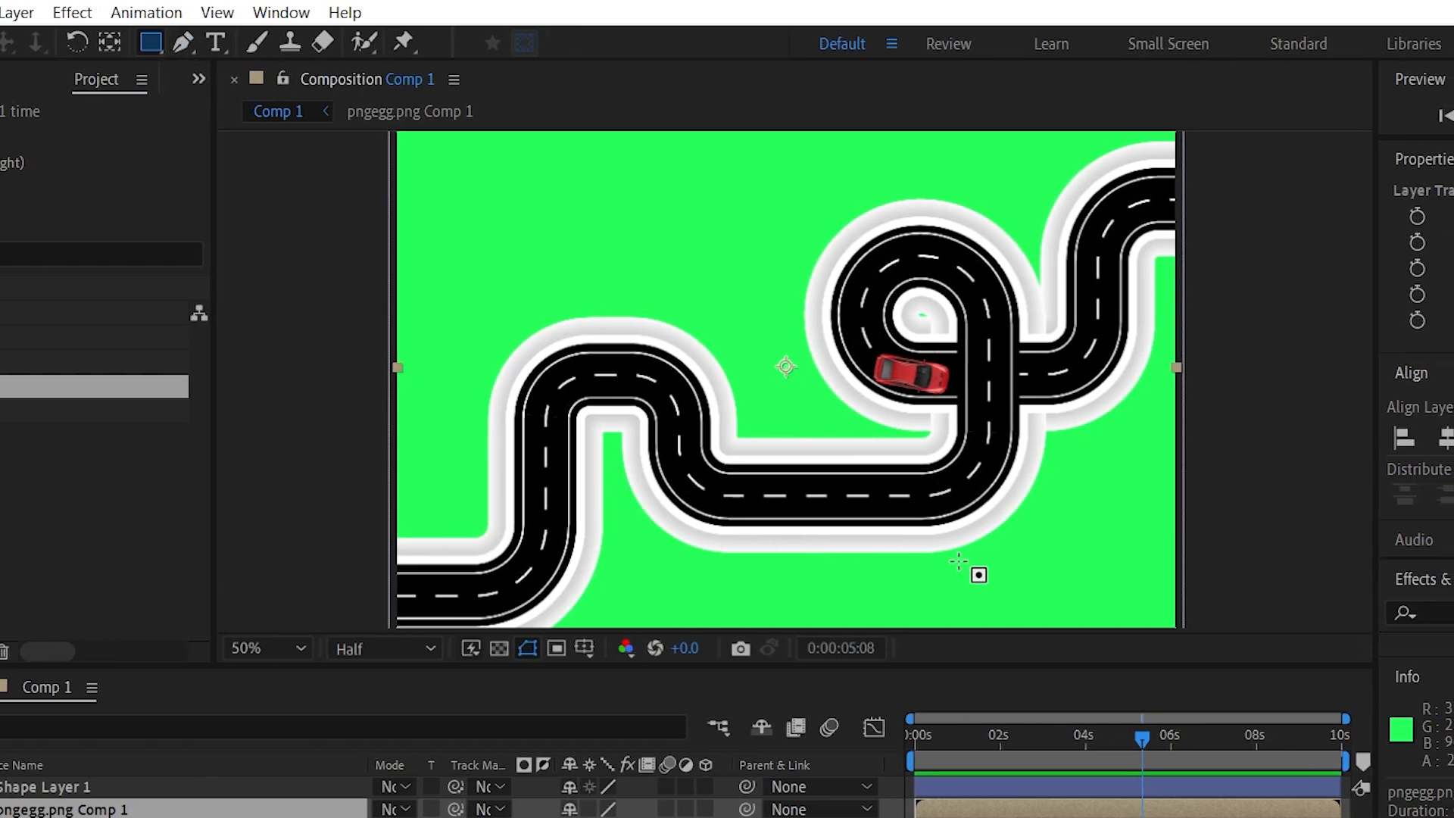
{"action": "scroll", "coordinate": [972, 568], "scroll_direction": "up", "scroll_amount": 2}
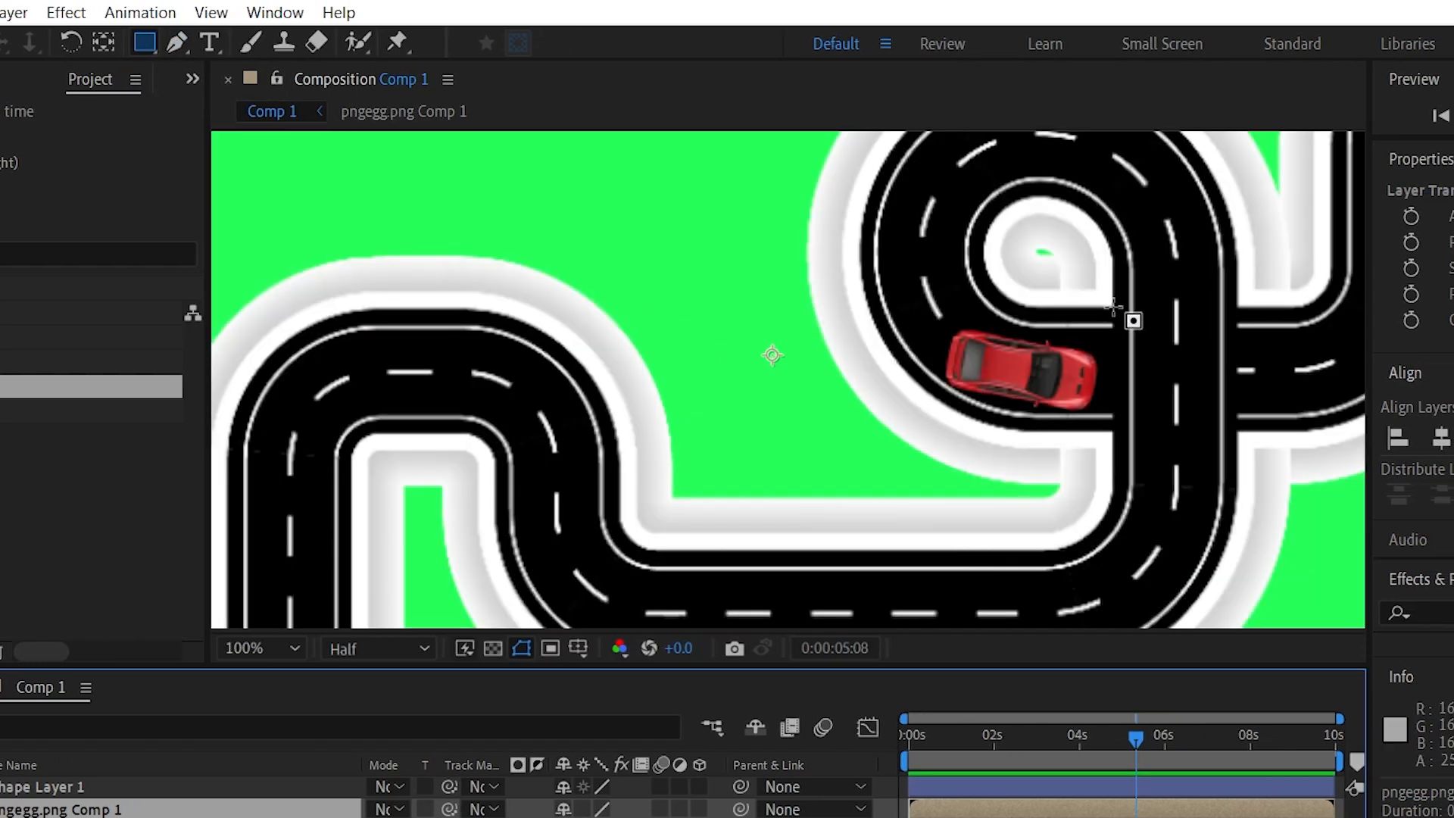
{"action": "left_click_drag", "start_coordinate": [1114, 306], "coordinate": [1237, 437]}
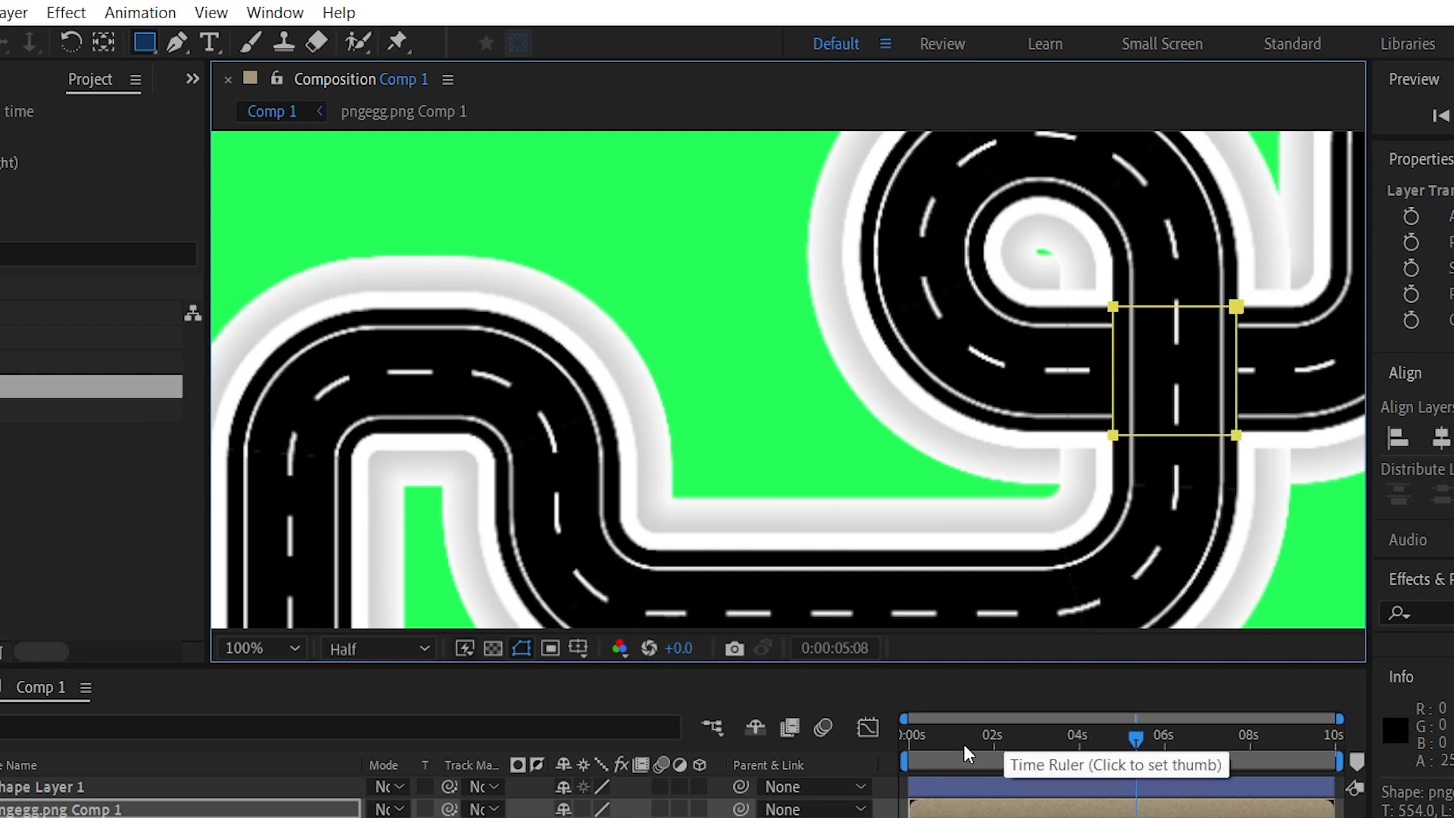
Set the mode of Mask 1 to Subtract and review the car's motion around the crossing
{"action": "left_click", "coordinate": [1030, 736]}
{"action": "left_click_drag", "start_coordinate": [911, 588], "coordinate": [998, 602]}
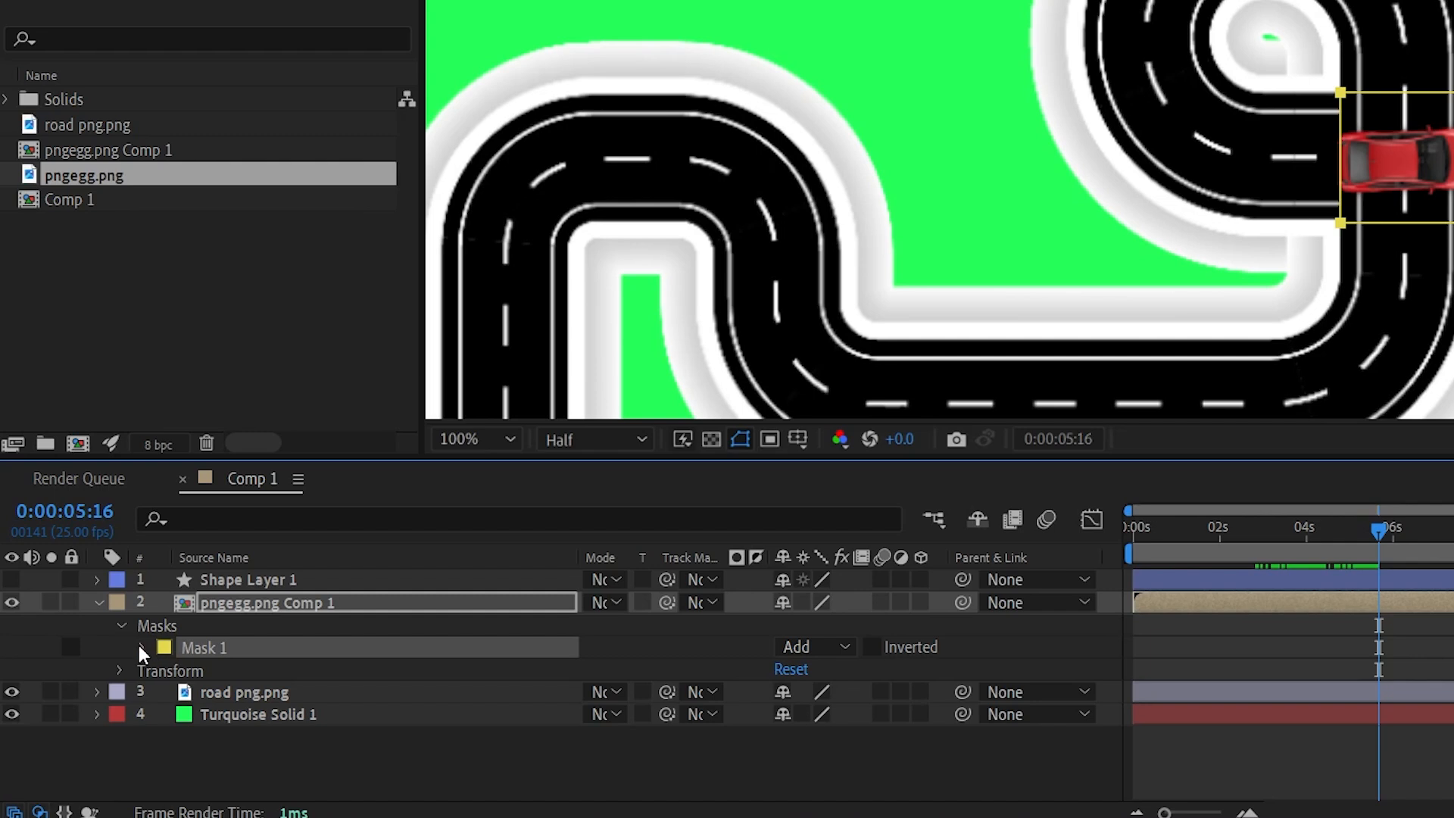
{"action": "left_click", "coordinate": [141, 648]}
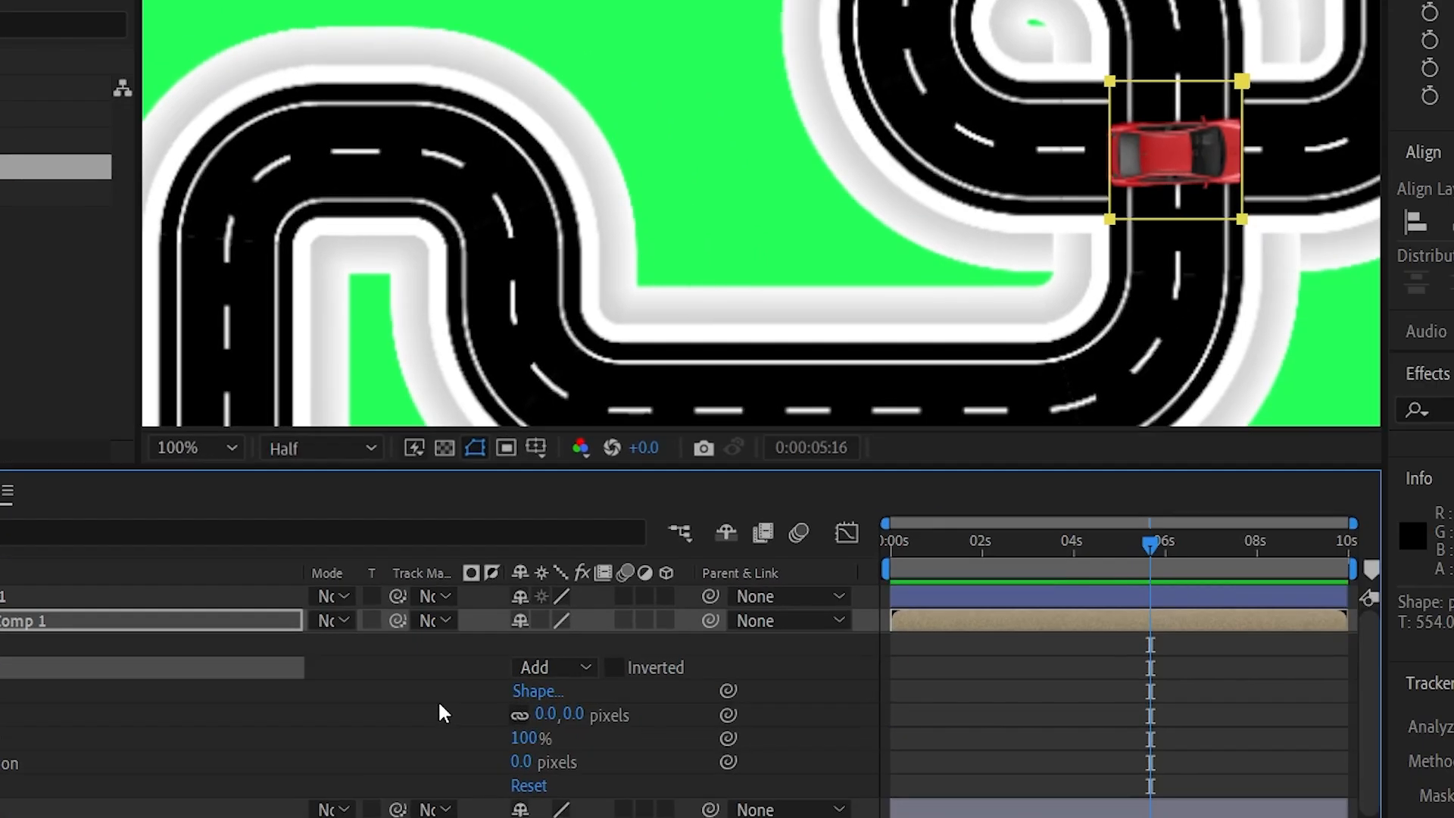
{"action": "left_click", "coordinate": [591, 666]}
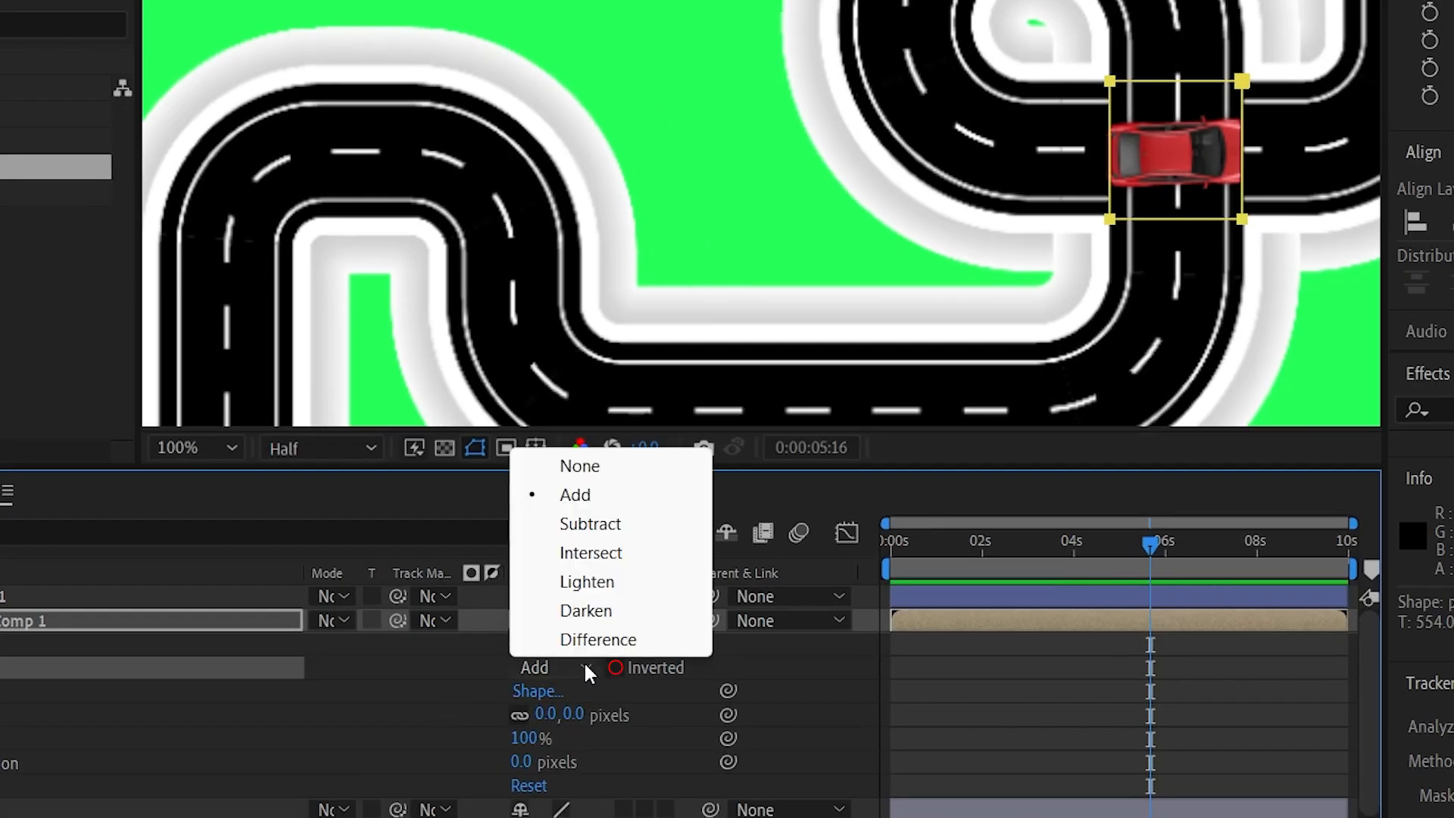
{"action": "left_click", "coordinate": [598, 524]}
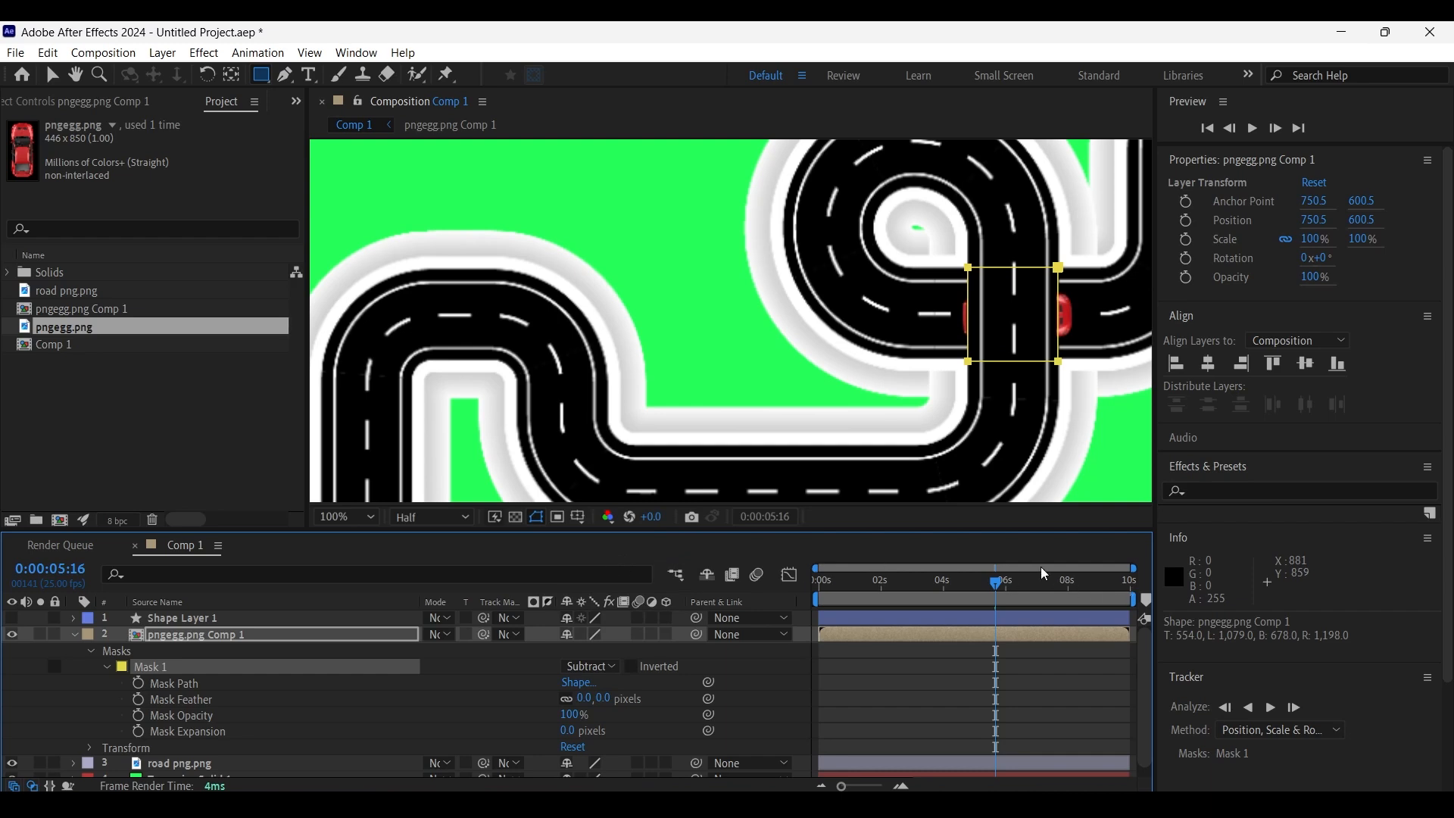
{"action": "mouse_move", "coordinate": [1000, 585]}
{"action": "left_mouse_down"}
{"action": "mouse_move", "coordinate": [986, 589]}
{"action": "mouse_move", "coordinate": [1008, 596]}
{"action": "left_mouse_up"}
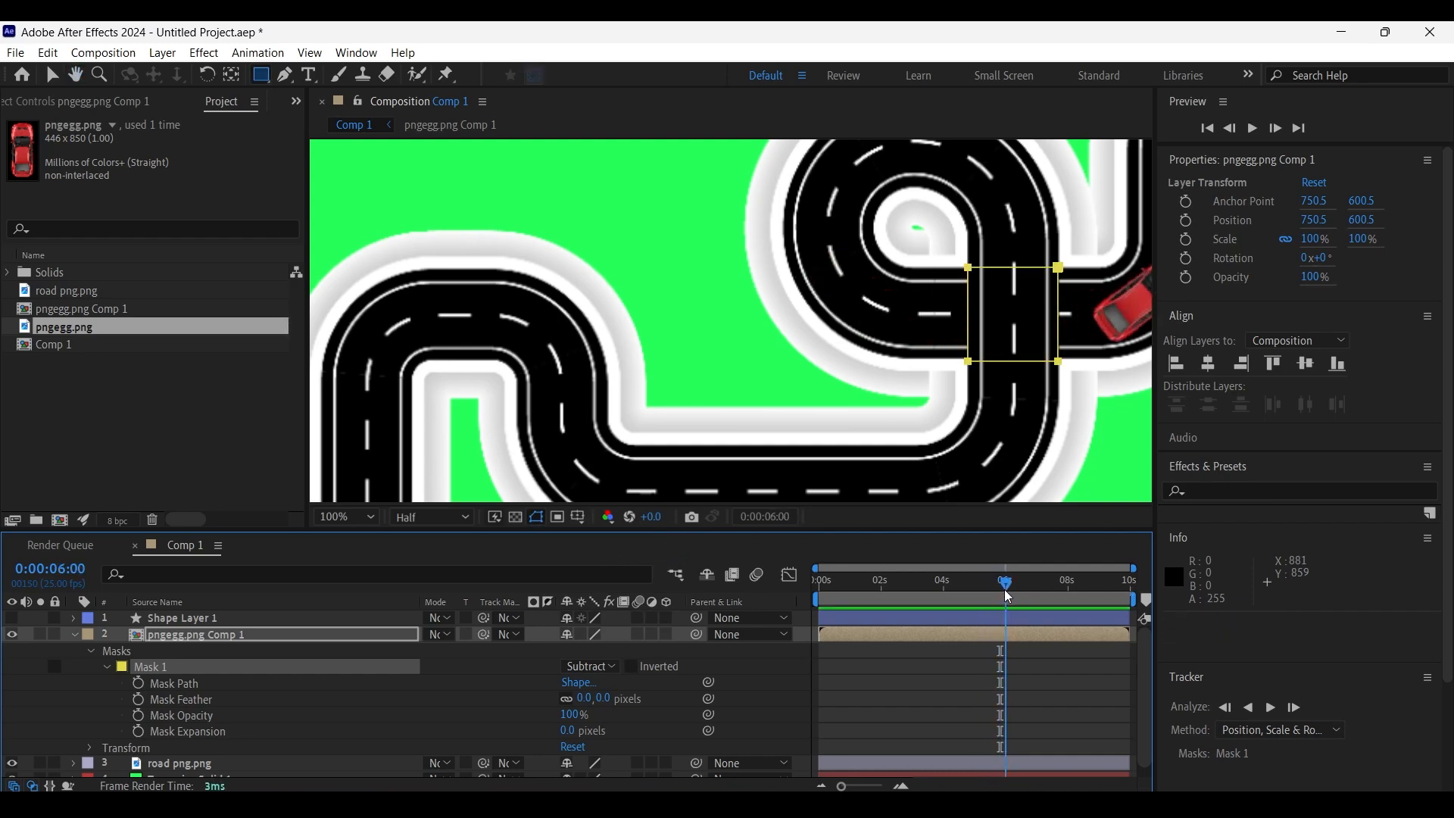
{"action": "key", "text": "comma"}
{"action": "left_click", "coordinate": [978, 591]}
{"action": "key", "text": "space"}
{"action": "key", "text": "space"}
{"action": "left_click_drag", "start_coordinate": [987, 588], "coordinate": [959, 609]}
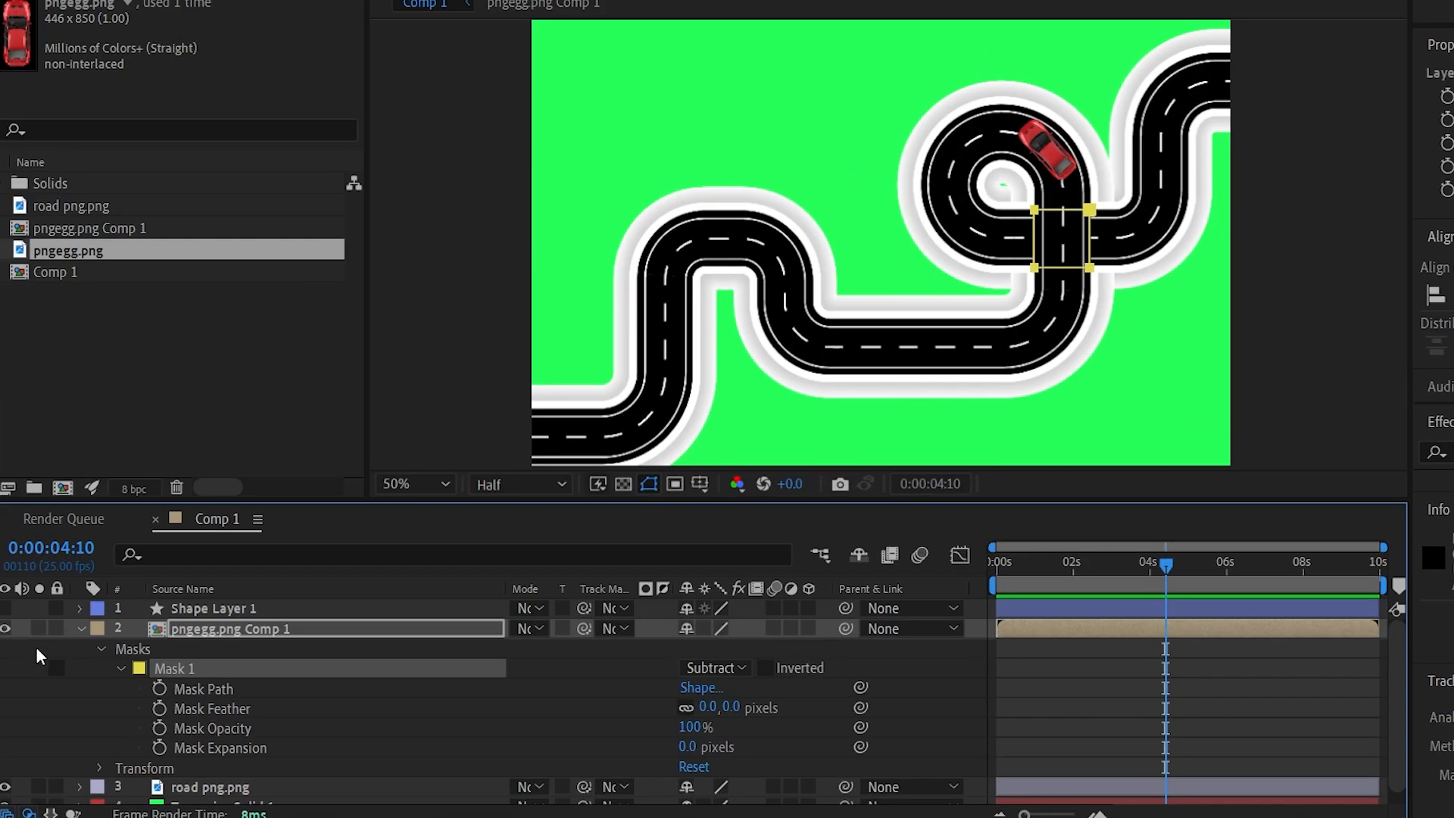
Duplicate the masked car pre-comp layer and delete Mask 1 from the upper copy
{"action": "left_click", "coordinate": [77, 629]}
{"action": "left_click", "coordinate": [243, 628]}
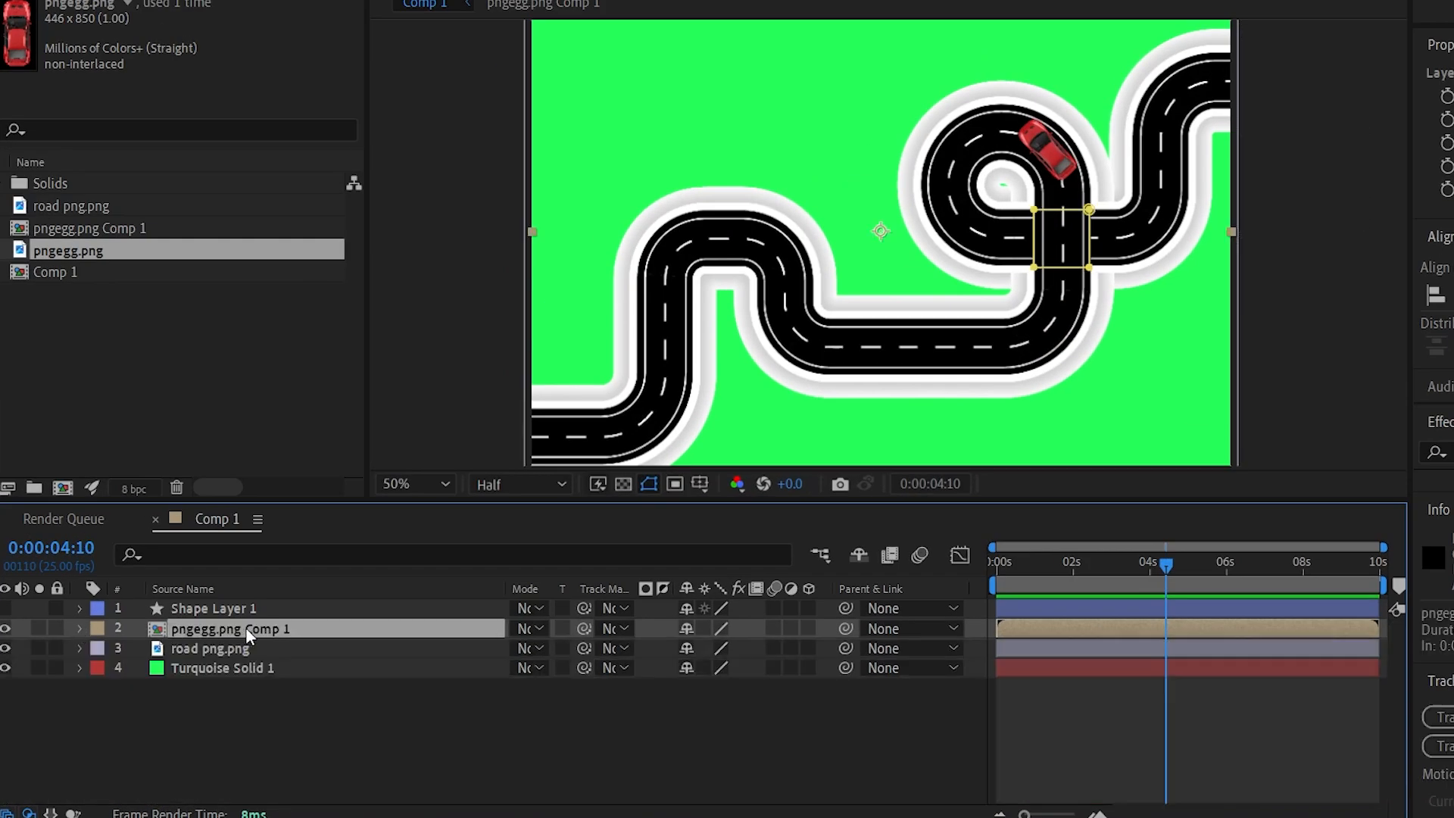
{"action": "key", "text": "ctrl+d"}
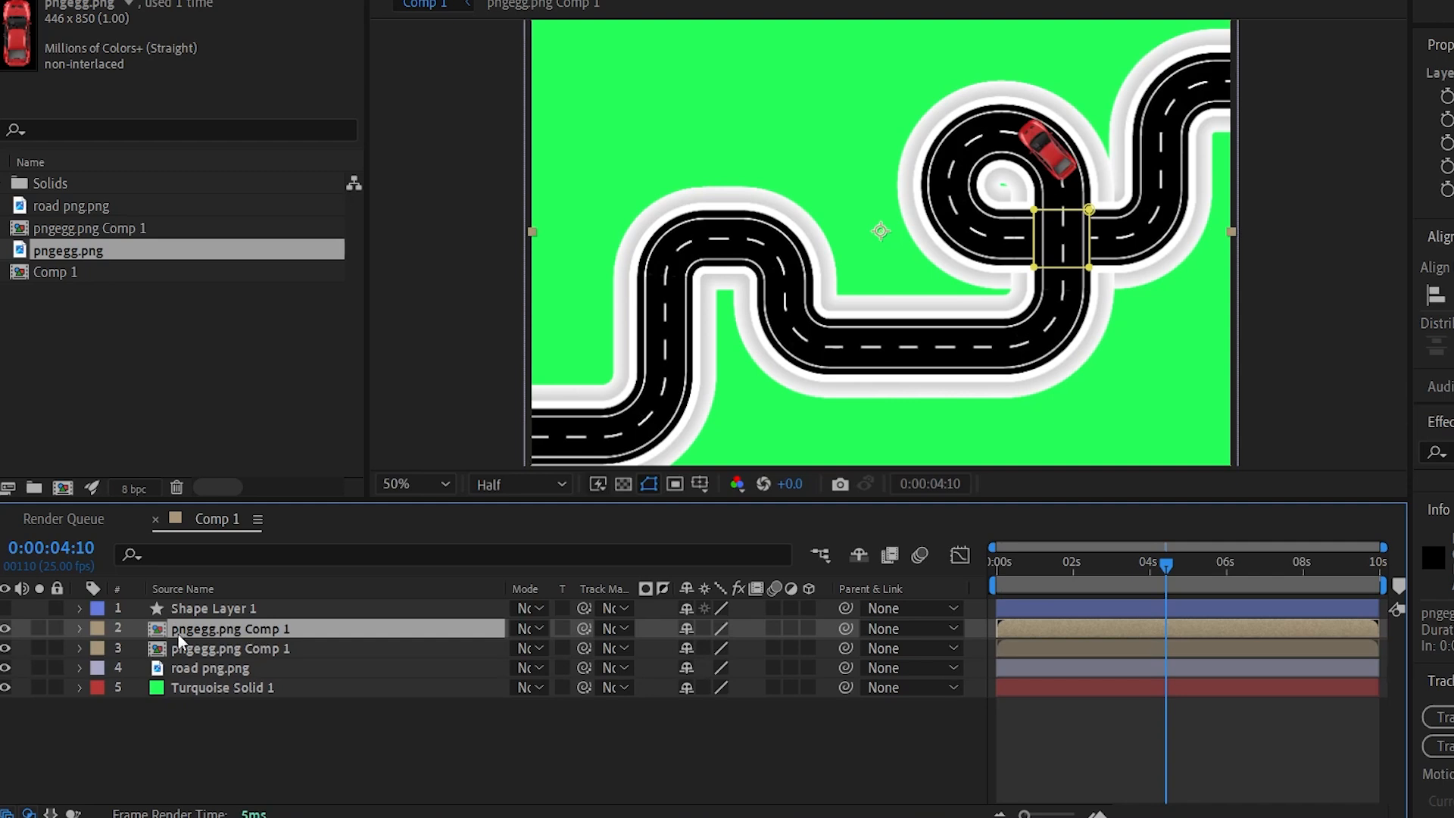
{"action": "left_click", "coordinate": [79, 629]}
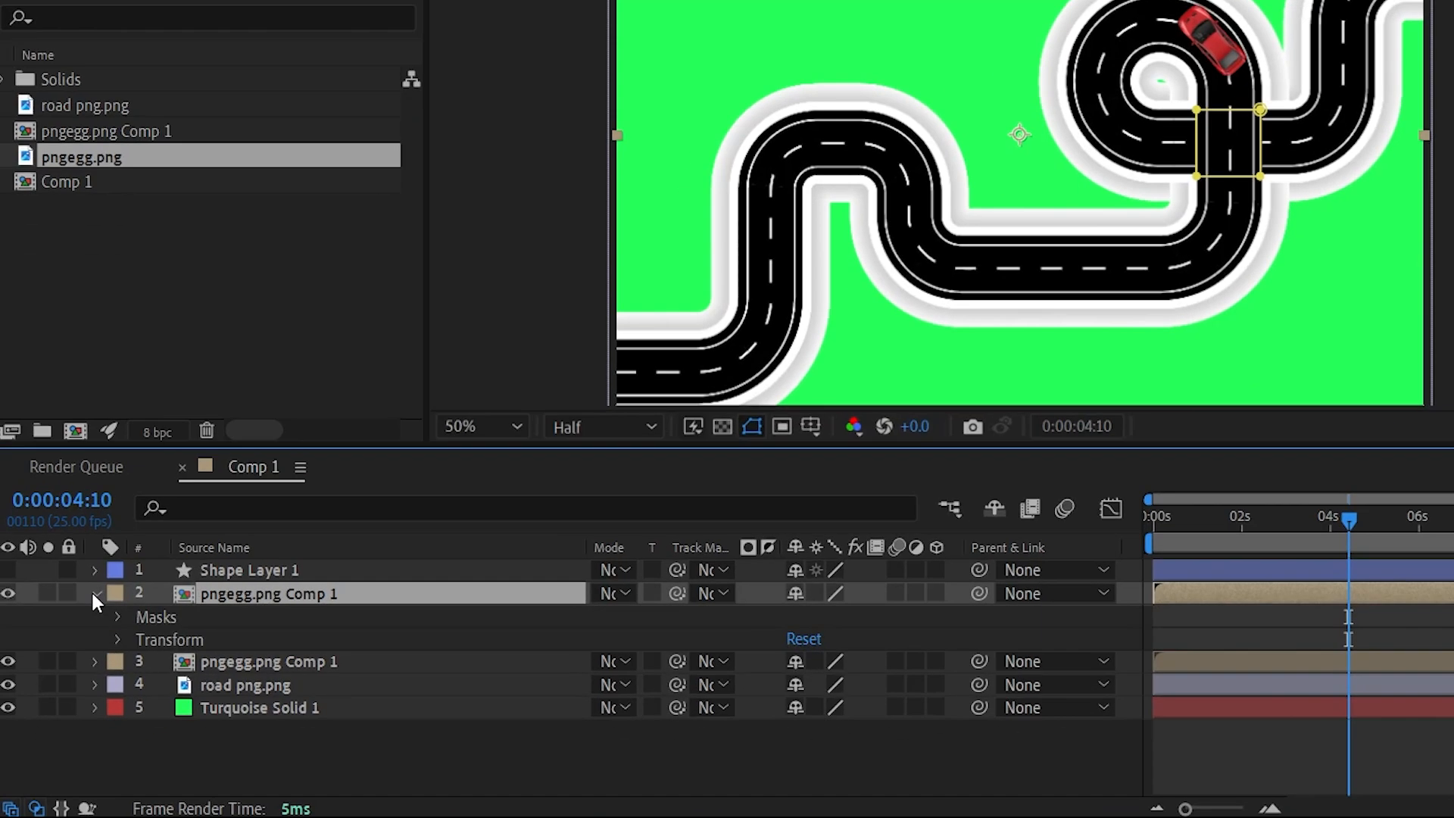
{"action": "left_click", "coordinate": [119, 618]}
{"action": "left_click", "coordinate": [208, 636]}
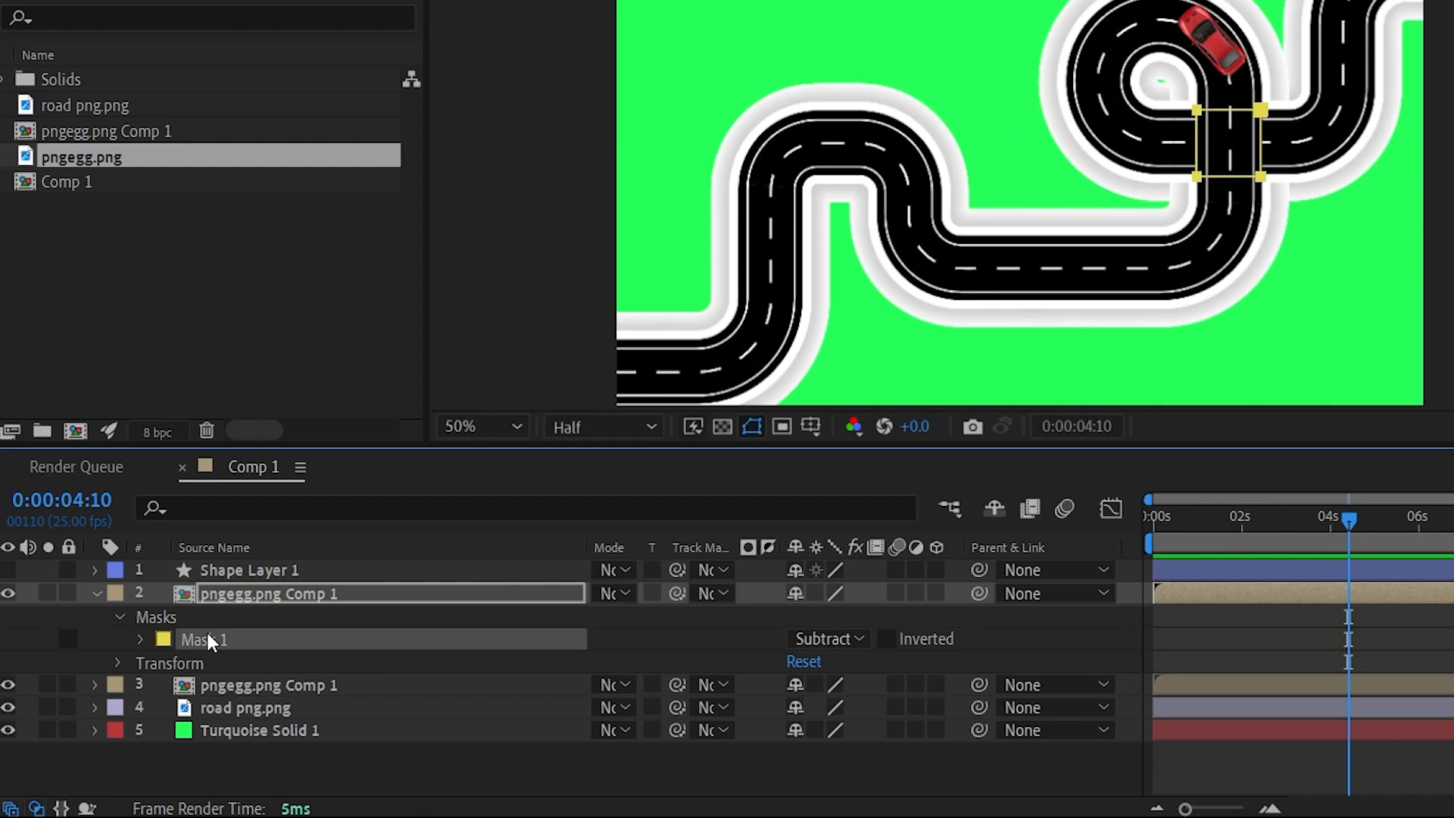
{"action": "key", "text": "Delete"}
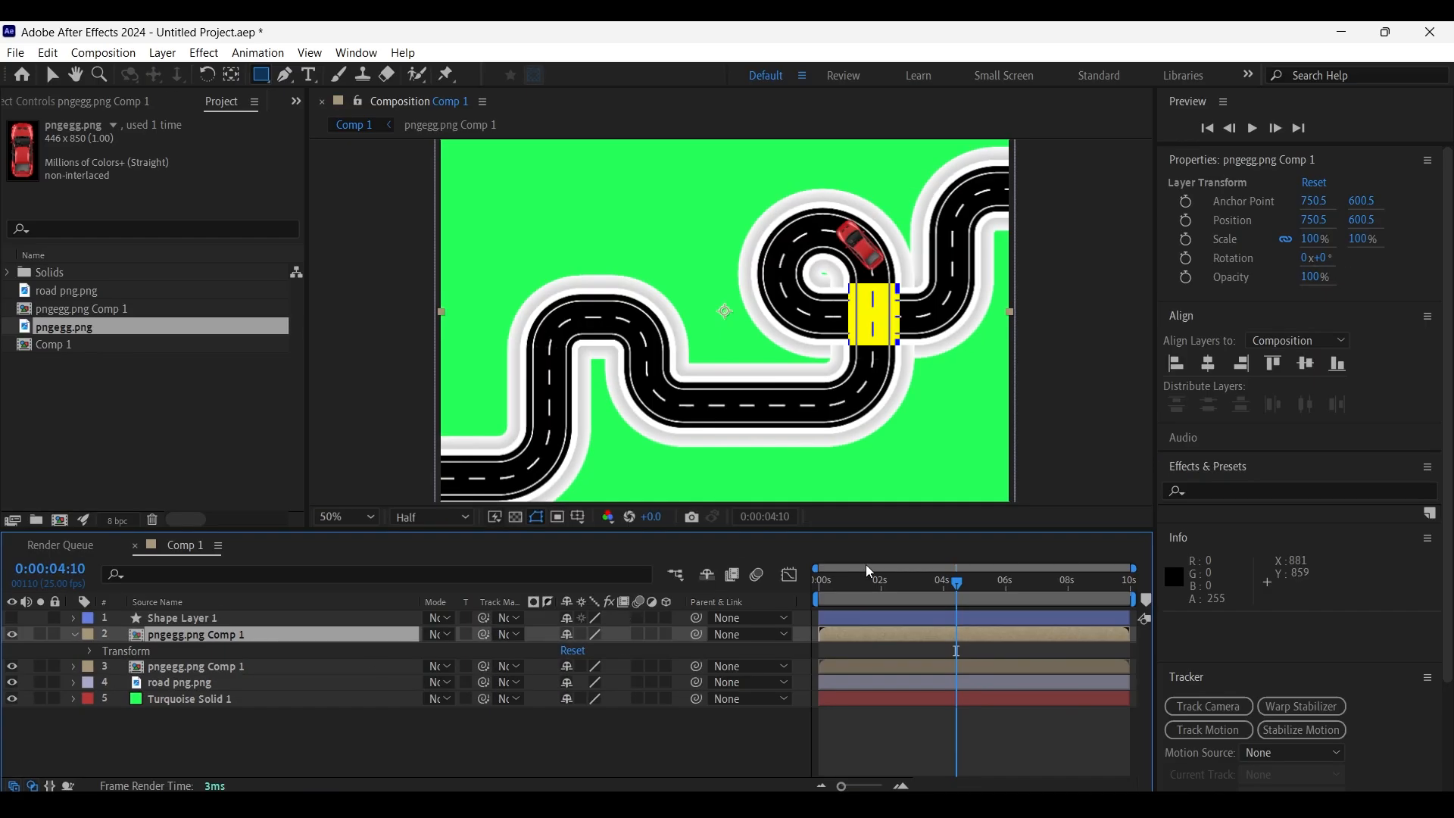
Trim the end of the unmasked upper car layer to 0:00:04:18 and preview the animation from the start
{"action": "mouse_move", "coordinate": [957, 582]}
{"action": "left_mouse_down"}
{"action": "mouse_move", "coordinate": [935, 592]}
{"action": "mouse_move", "coordinate": [965, 596]}
{"action": "left_mouse_up"}
{"action": "key", "text": "alt+bracketright"}
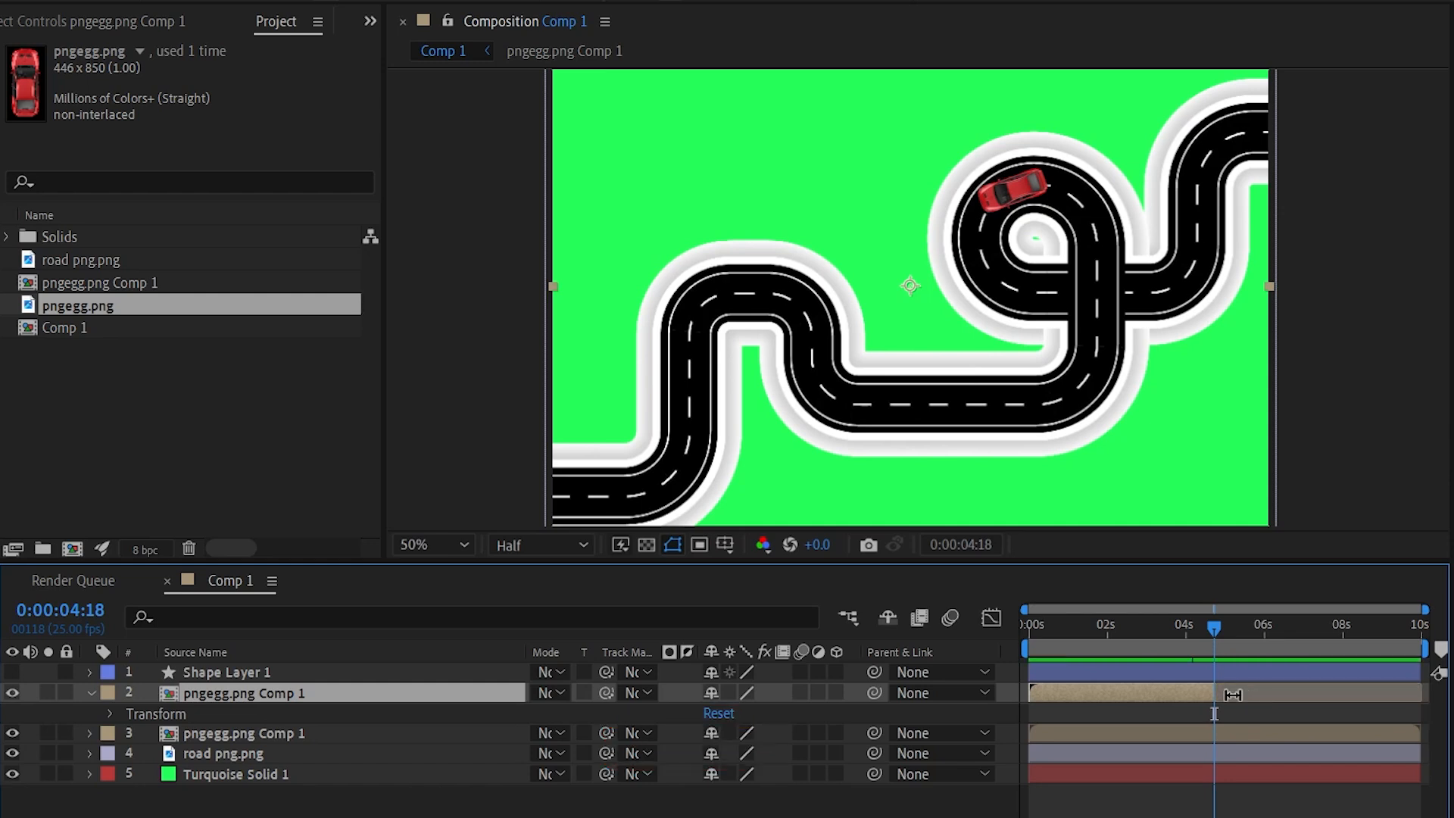
{"action": "key", "text": "space"}
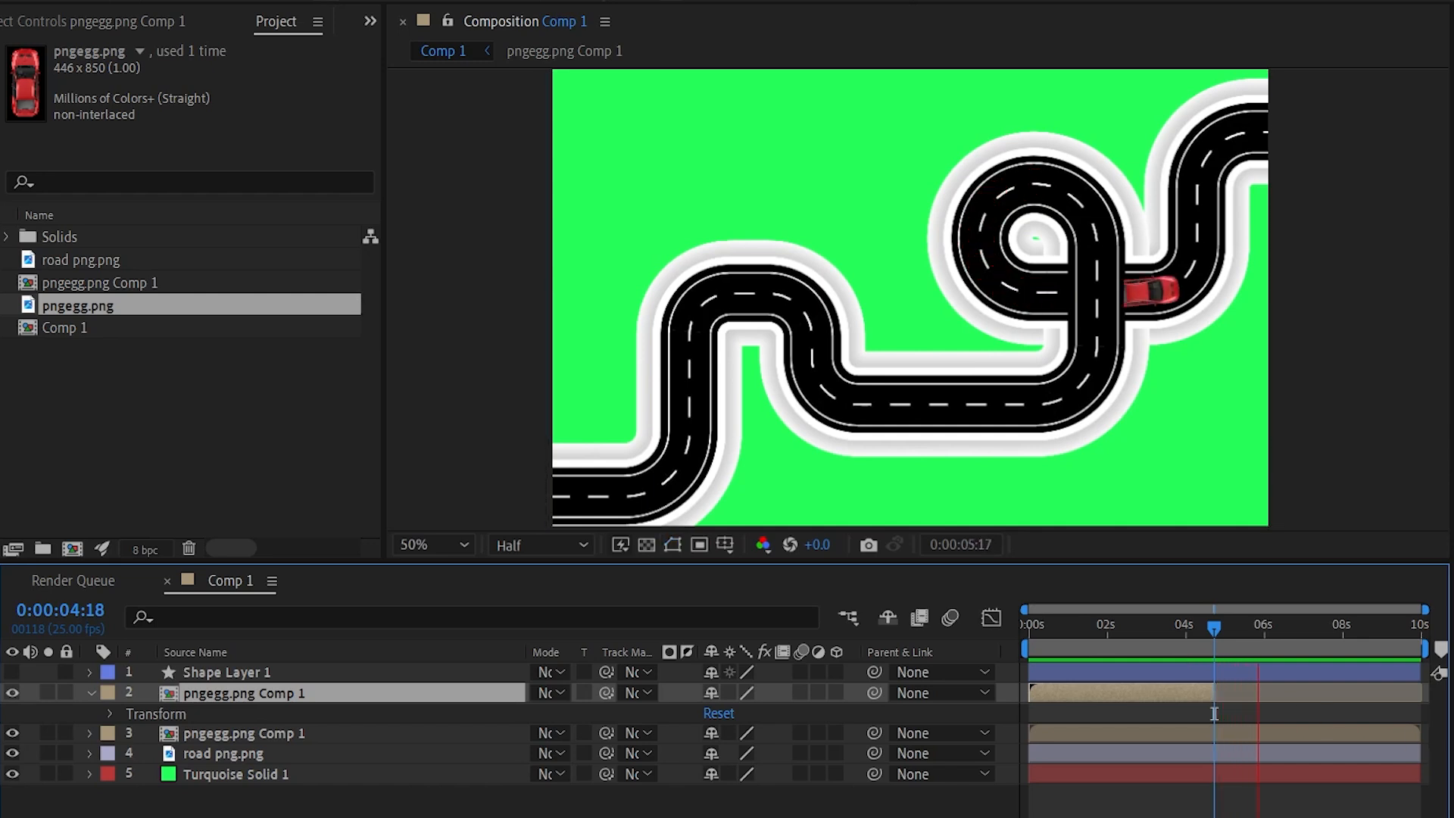
{"action": "key", "text": "space"}
{"action": "left_click", "coordinate": [1099, 625]}
{"action": "left_click", "coordinate": [1030, 625]}
{"action": "key", "text": "space"}
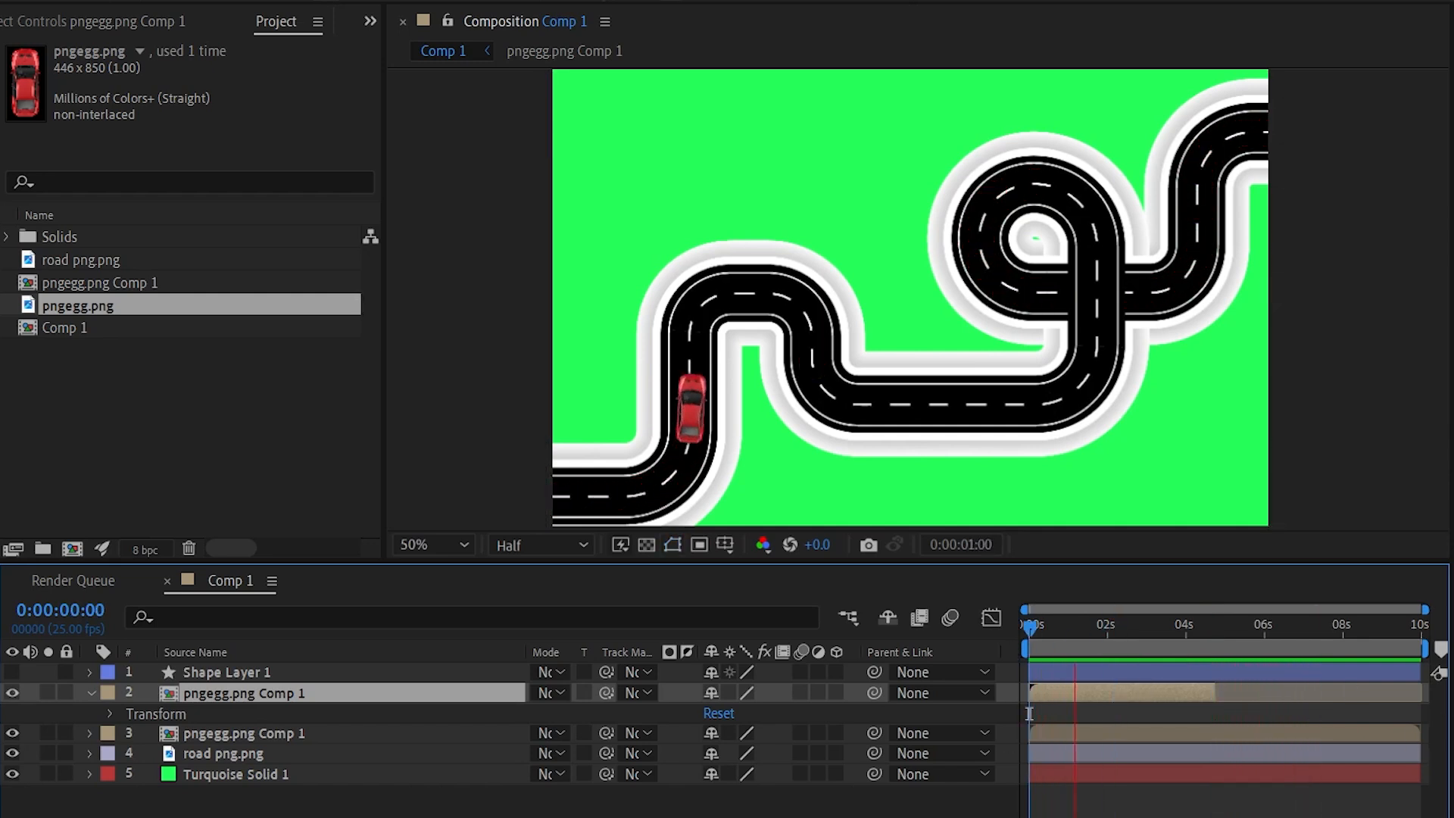